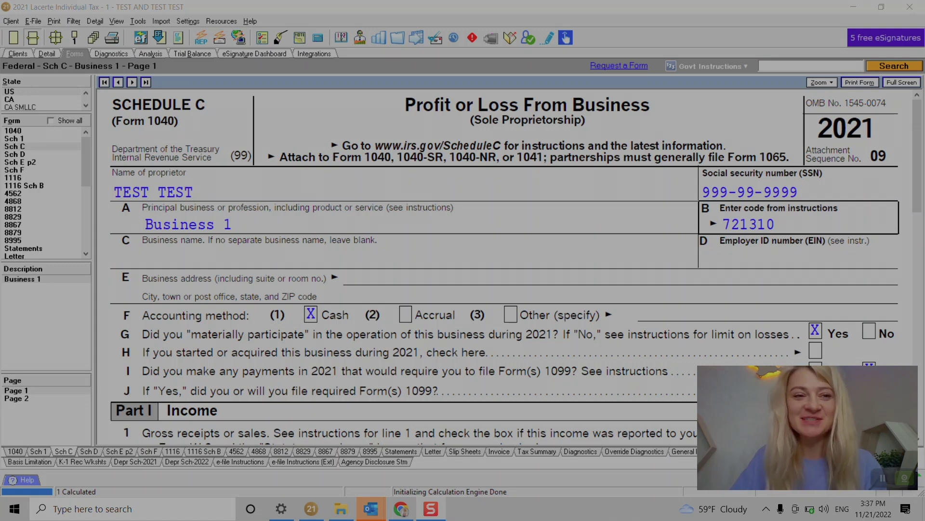
# - Open the Rental & Royalty Income (Schedule E) input screen for the client
pyautogui.hotkey('alt', 'd')
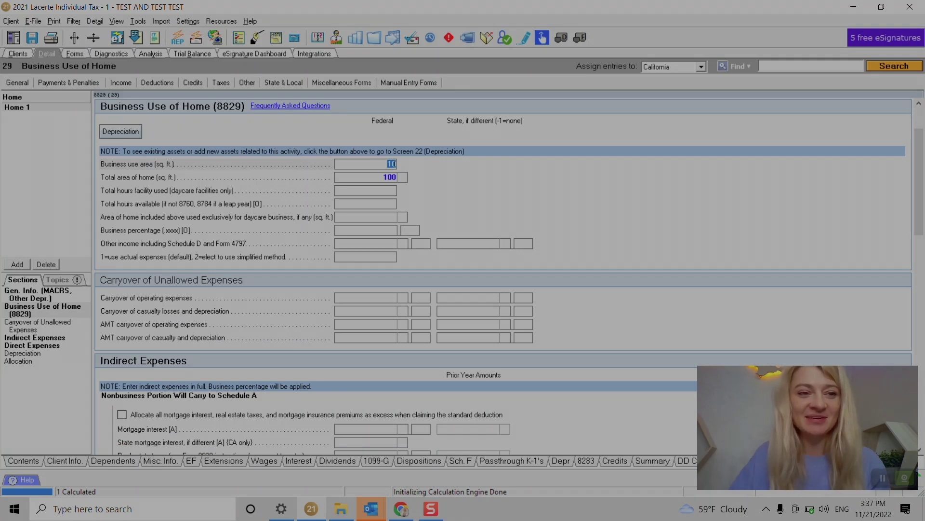
pyautogui.click(17, 83)
pyautogui.click(42, 96)
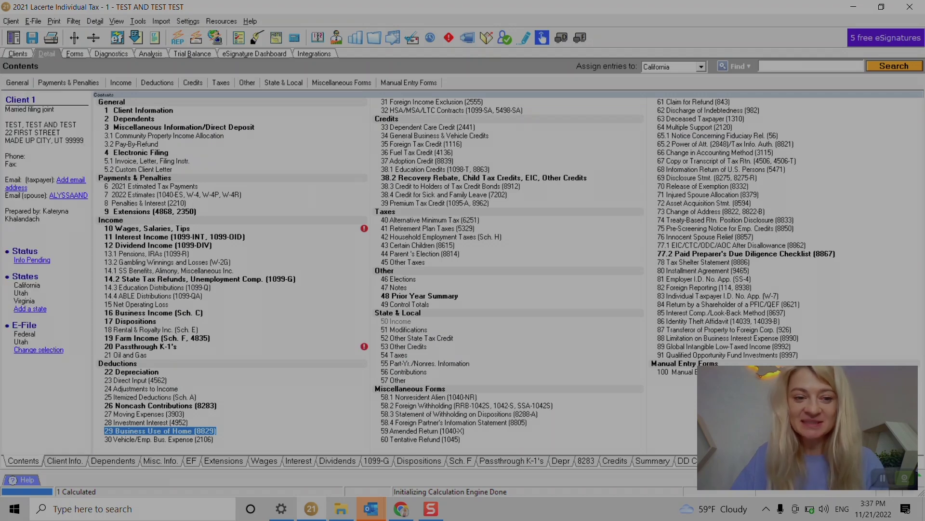
pyautogui.click(151, 329)
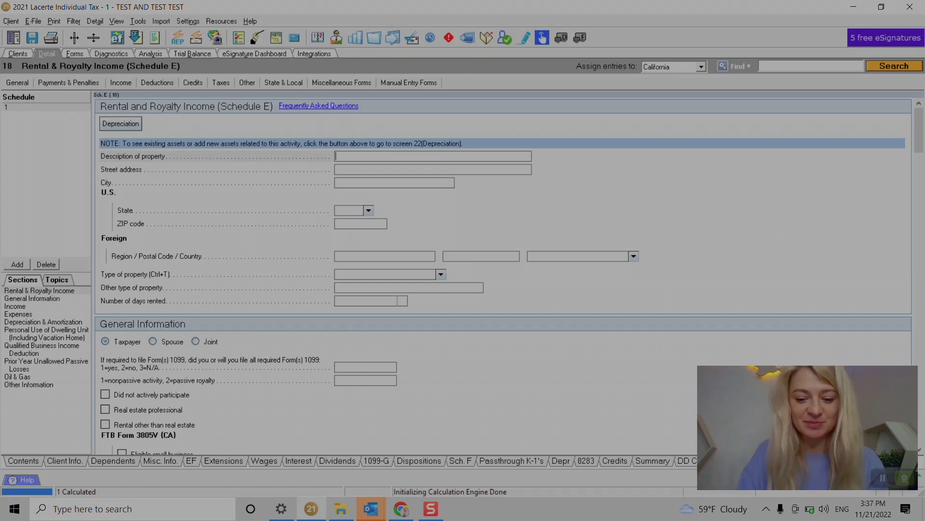
# - Describe the rental property as Rental 1 and enter its street address
pyautogui.write('Rental 1')
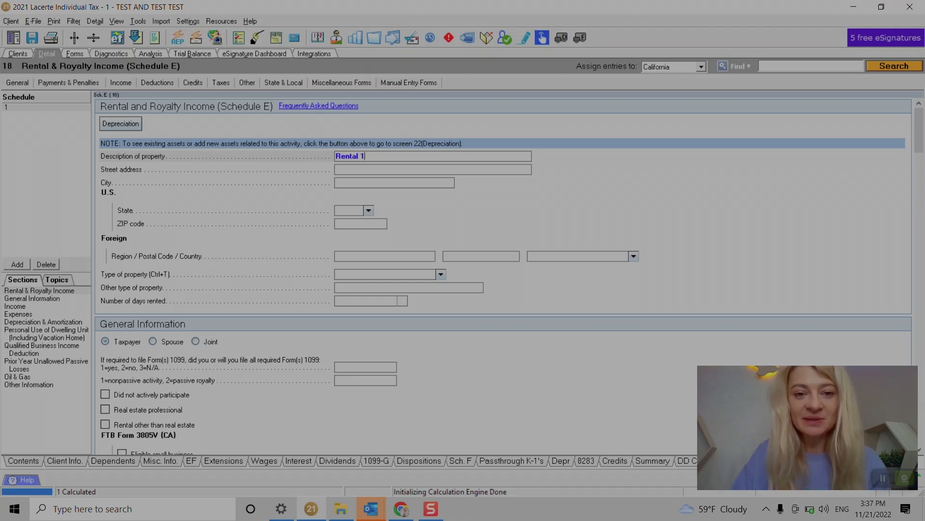
pyautogui.press('Tab')
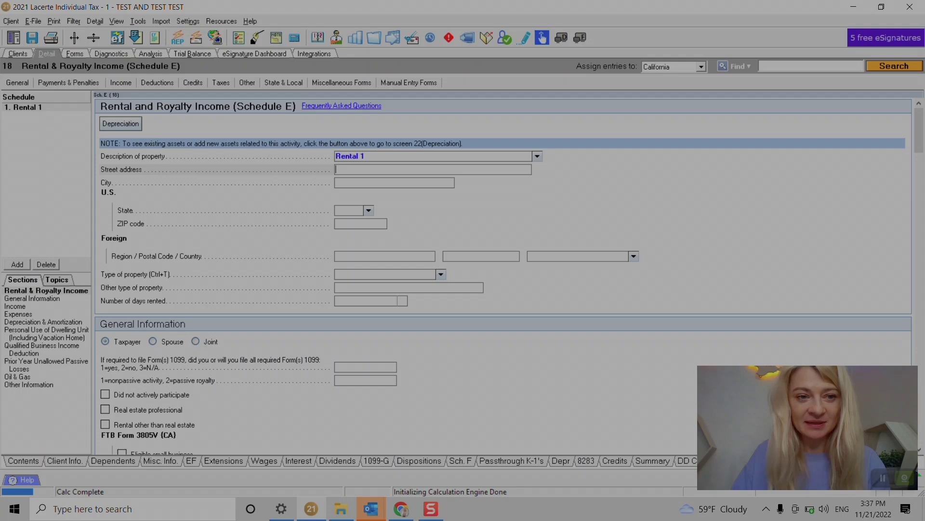
pyautogui.press('Tab')
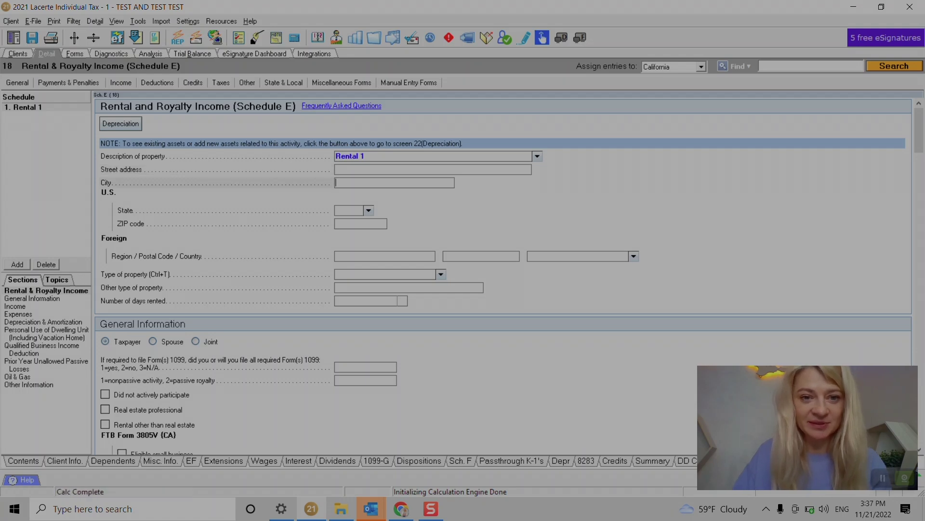
pyautogui.click(336, 169)
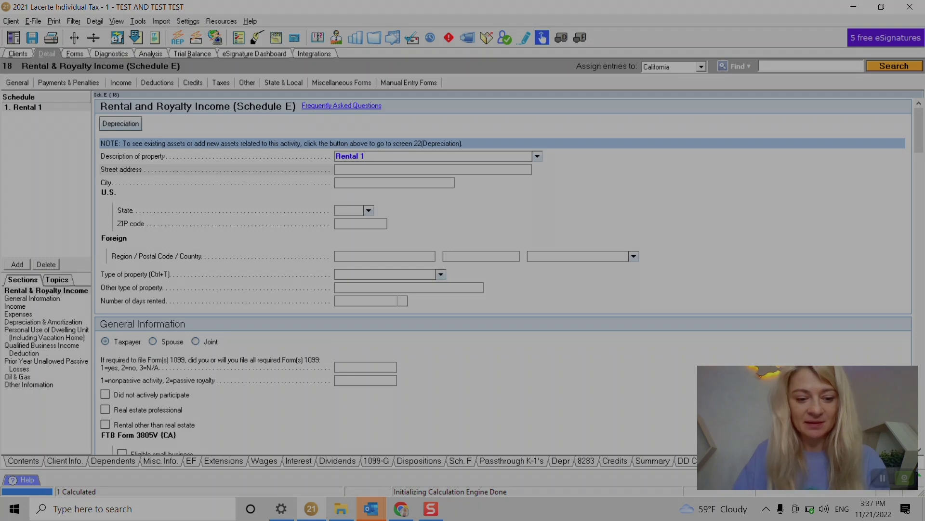
pyautogui.write('1s')
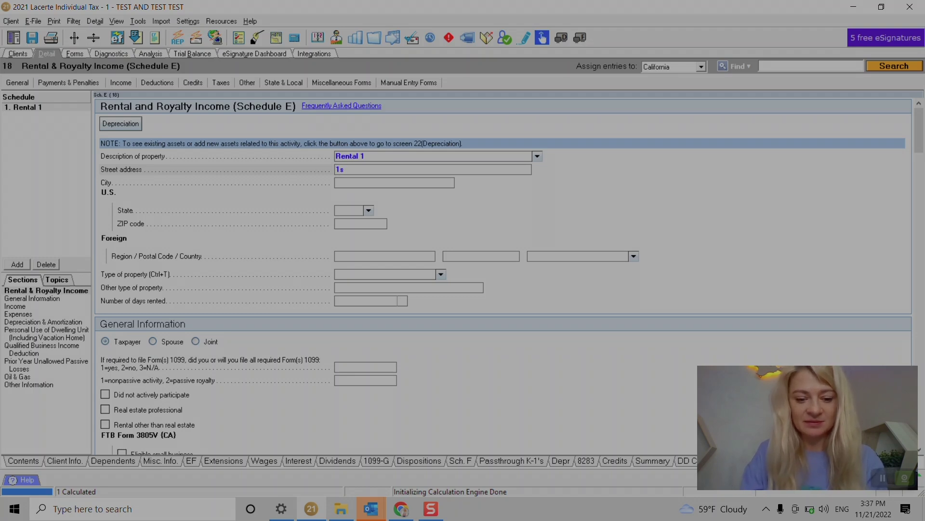
pyautogui.write('t street')
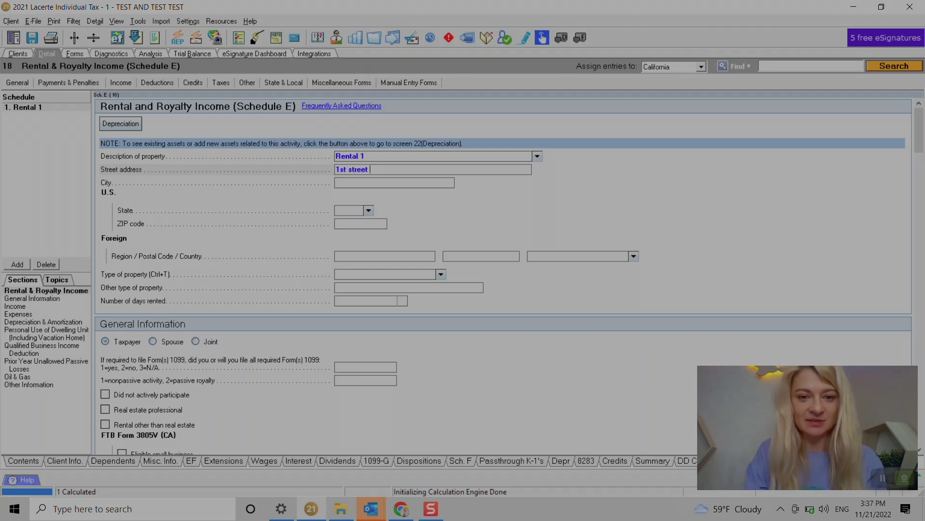
pyautogui.press('Tab')
# - Fill in the property's city and ZIP code with CA as the state, correcting the misspelled city entry
pyautogui.write('Ciy')
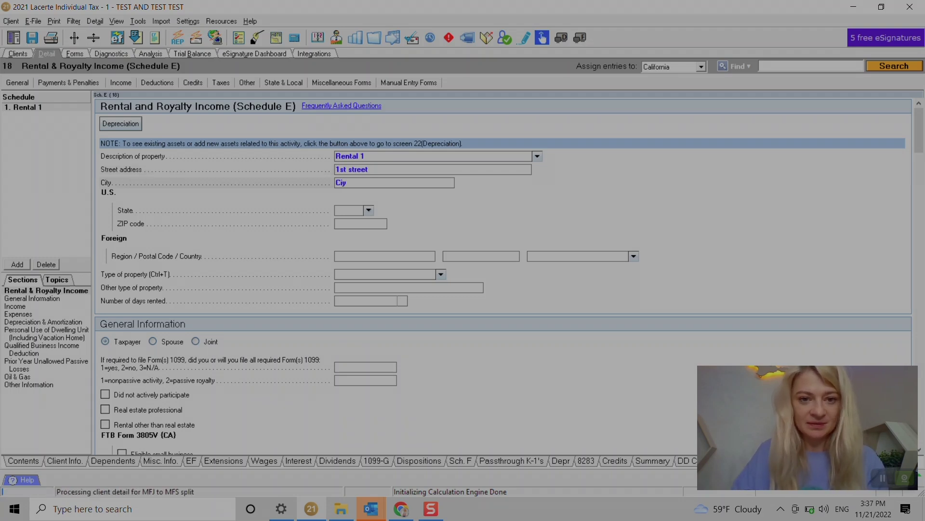
pyautogui.press('Tab')
pyautogui.write('CA')
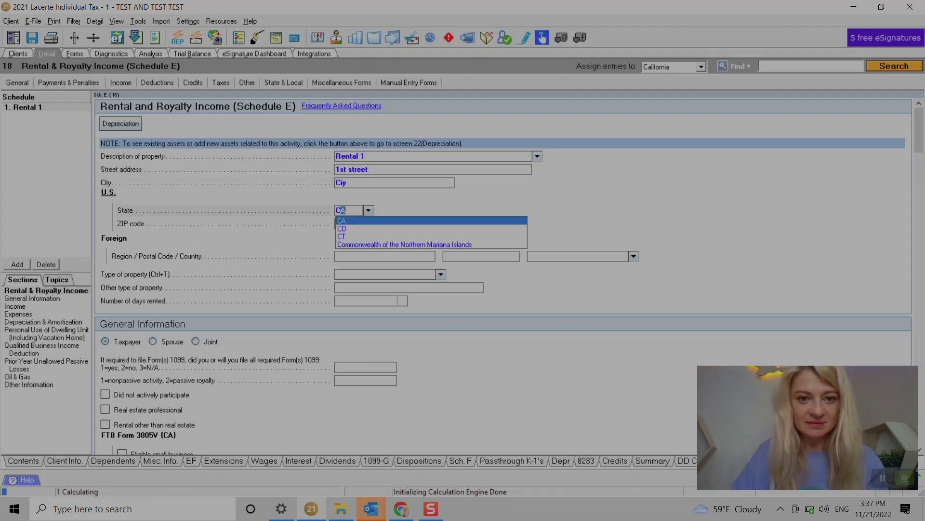
pyautogui.press('Tab')
pyautogui.hotkey('shift', 'Tab')
pyautogui.hotkey('shift', 'Tab')
pyautogui.write('City')
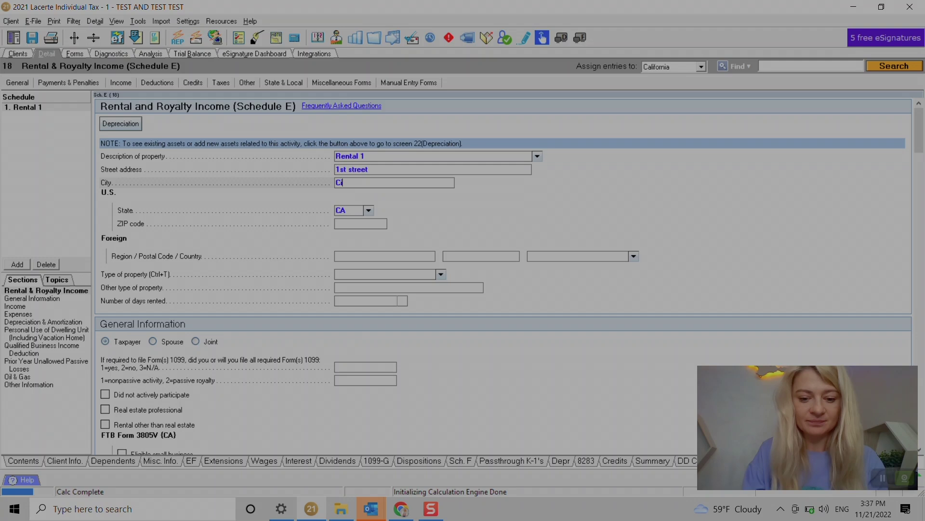
pyautogui.press('Tab')
pyautogui.press('Tab')
pyautogui.write('9001')
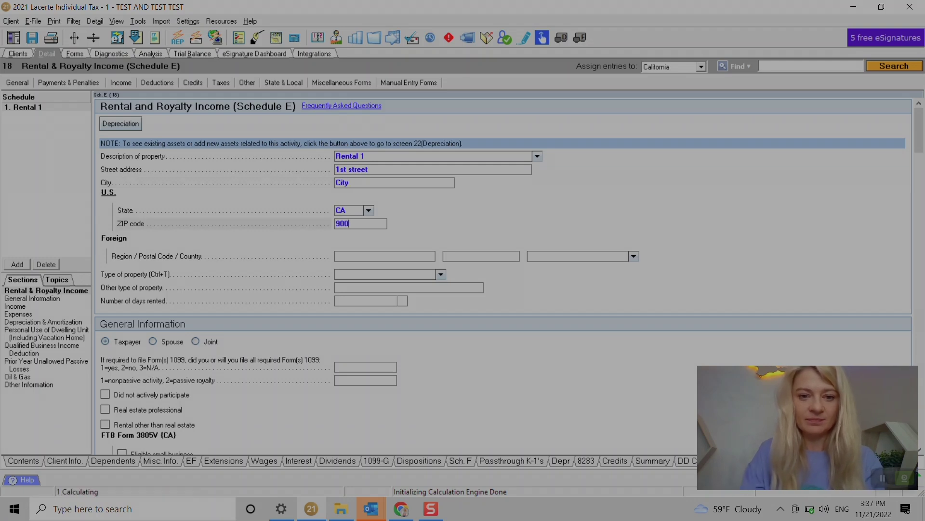
pyautogui.press('Tab')
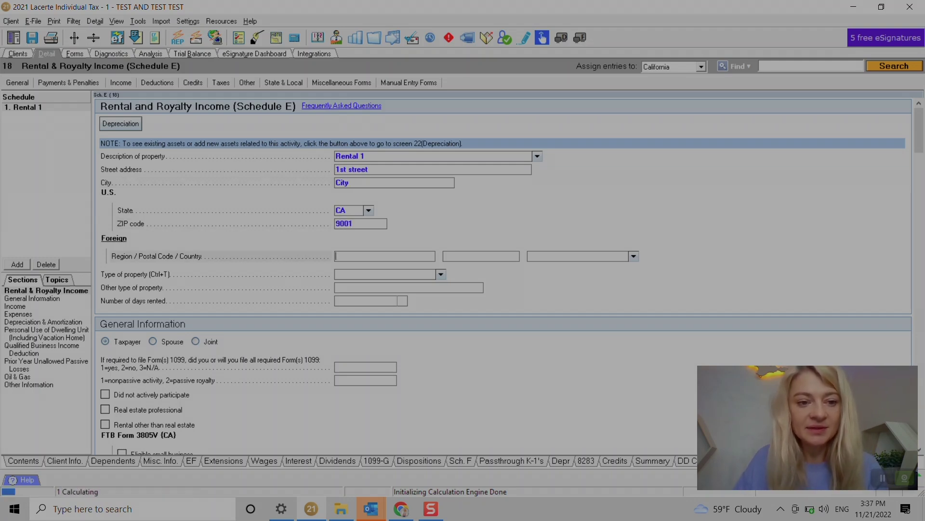
# - Set the property type to Single Family Residence and the number of days rented to 365
pyautogui.press('Tab')
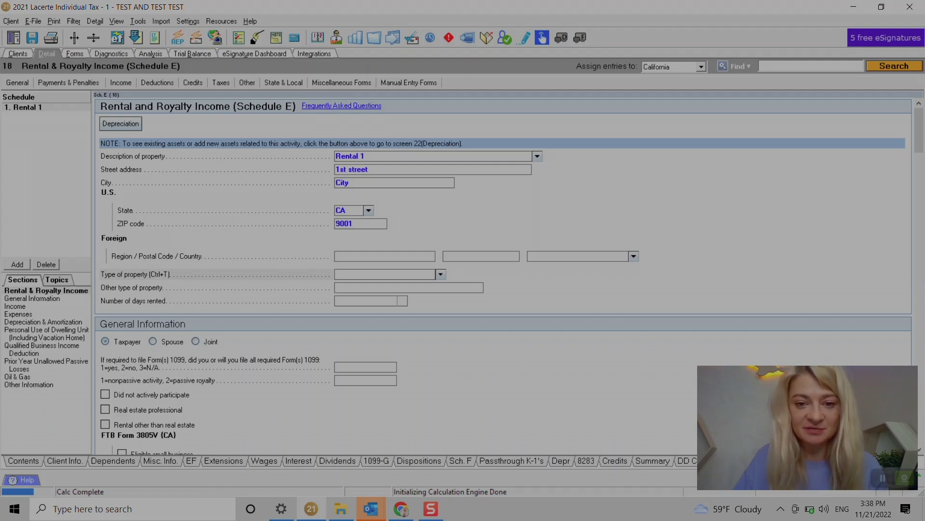
pyautogui.hotkey('ctrl', 't')
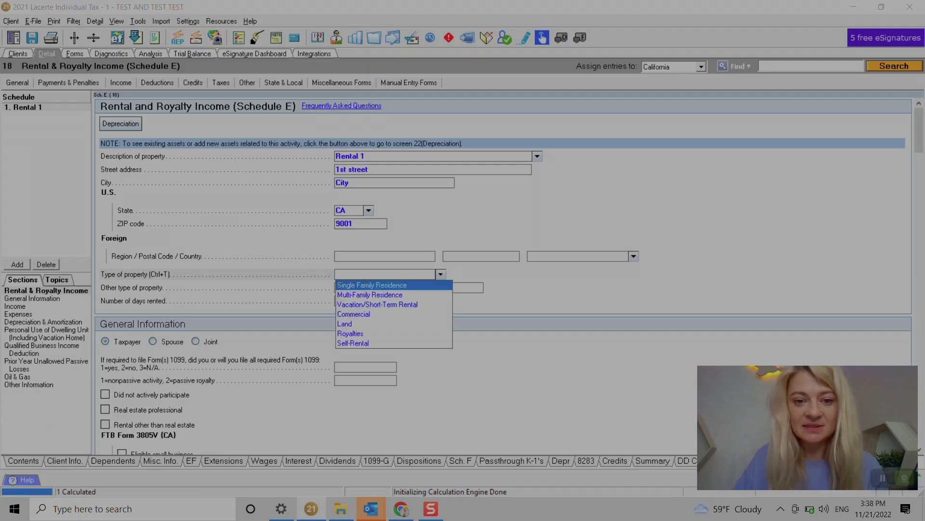
pyautogui.press('Return')
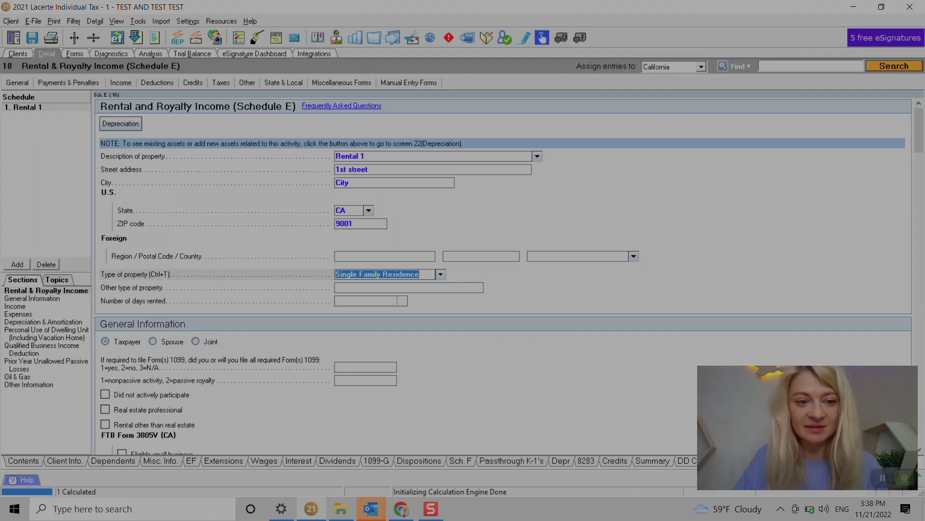
pyautogui.click(366, 300)
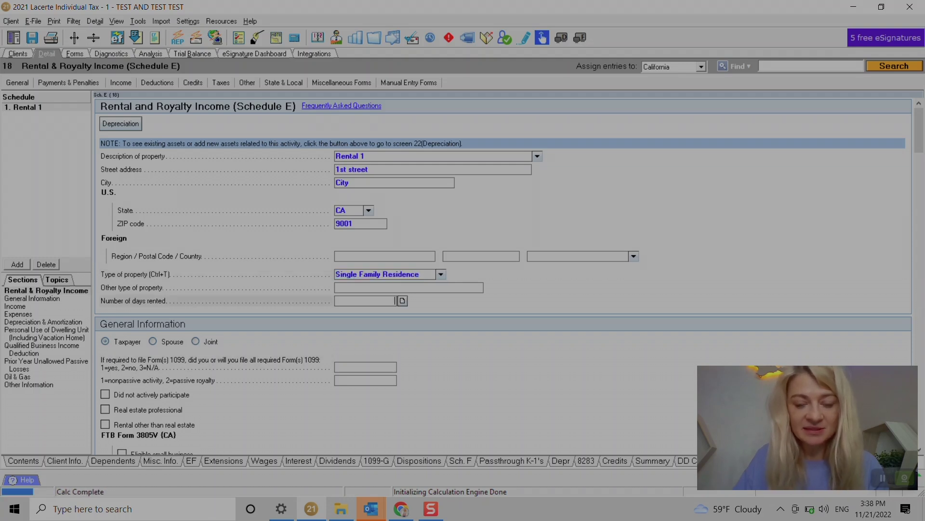
pyautogui.write('3')
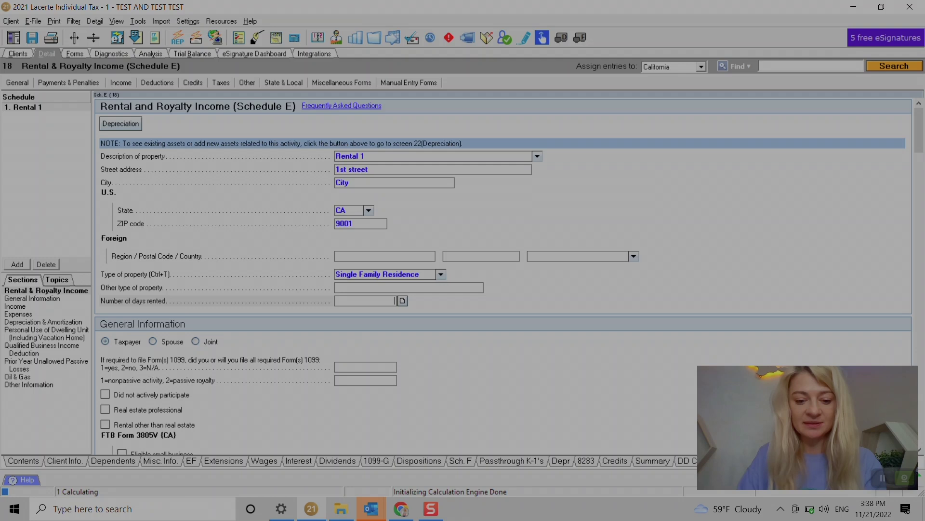
pyautogui.write('65')
pyautogui.press('Tab')
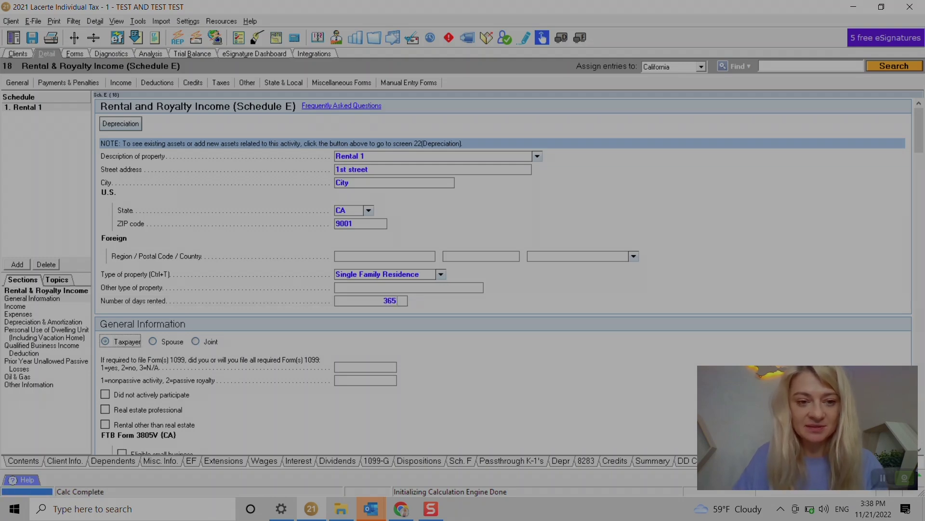
# - Enter 10,000 as the rents or royalties received for Rental 1
pyautogui.scroll(-2, 501, 270)
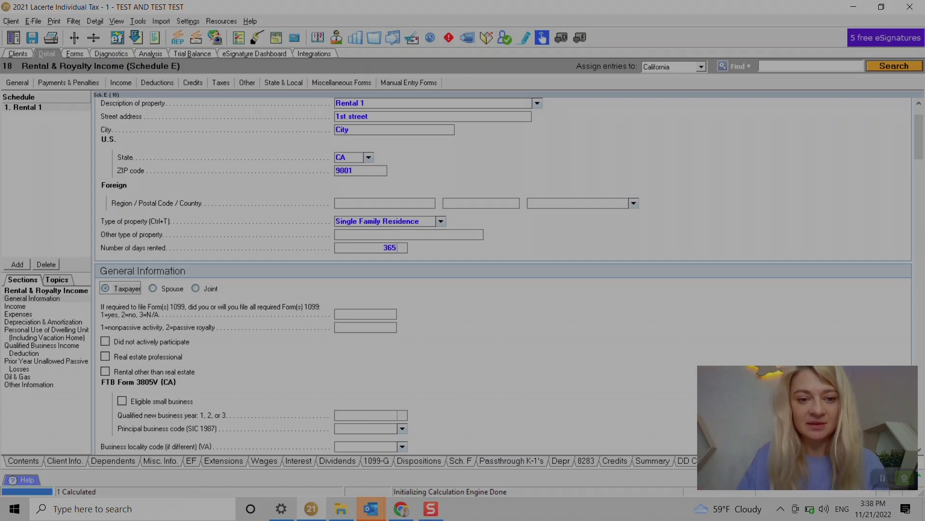
pyautogui.scroll(-2, 502, 270)
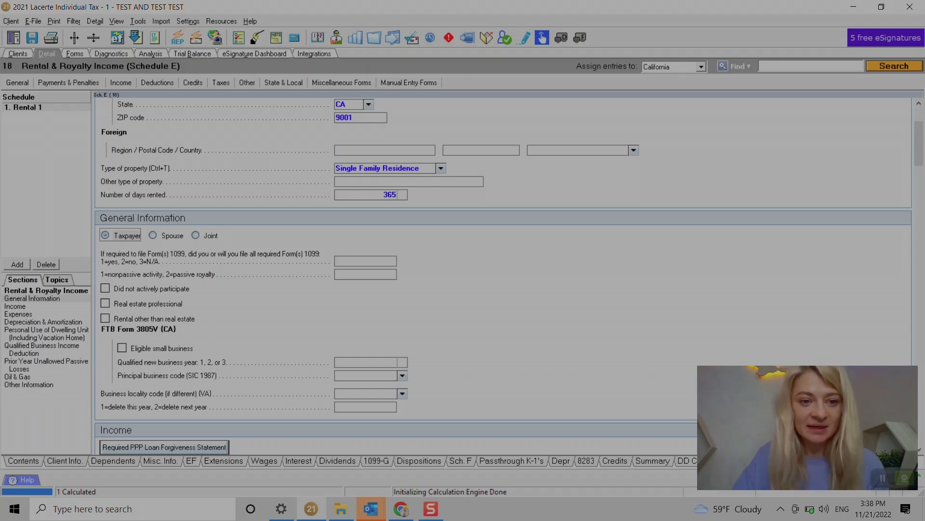
pyautogui.scroll(-3, 501, 270)
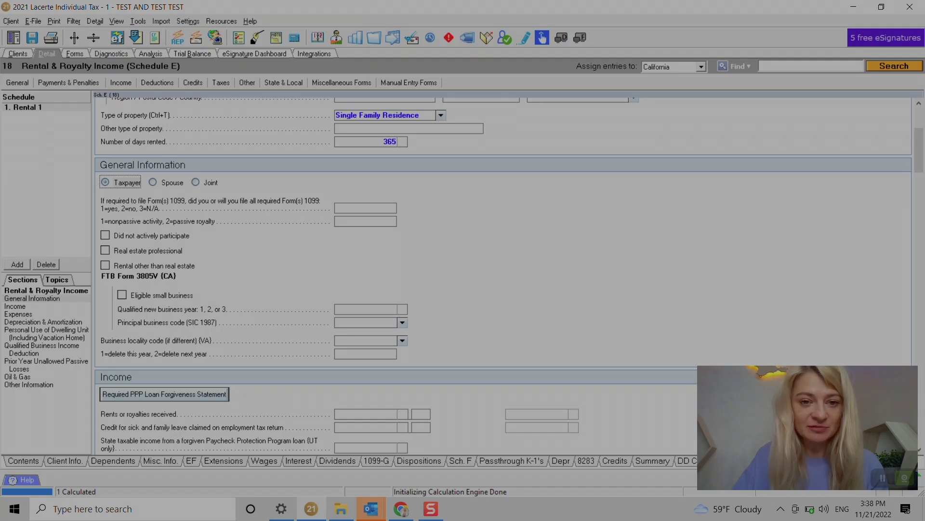
pyautogui.click(365, 208)
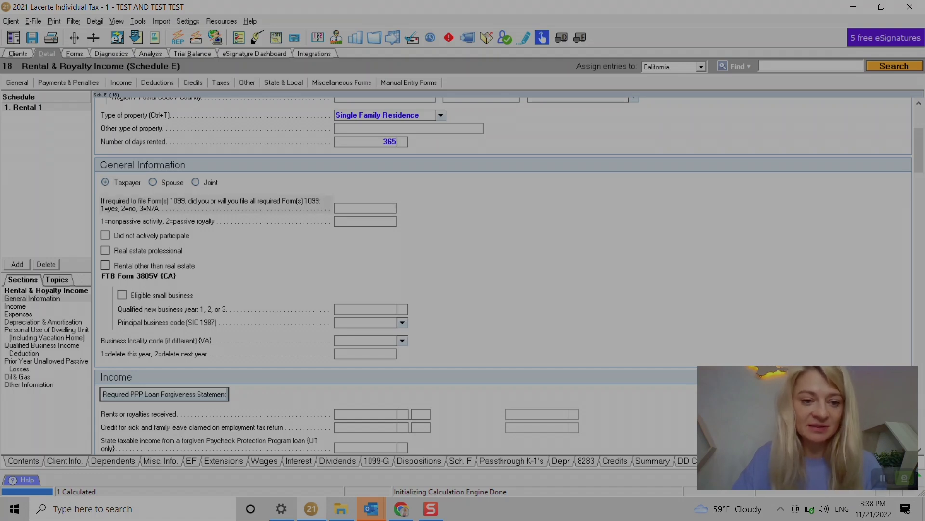
pyautogui.scroll(-15, 501, 275)
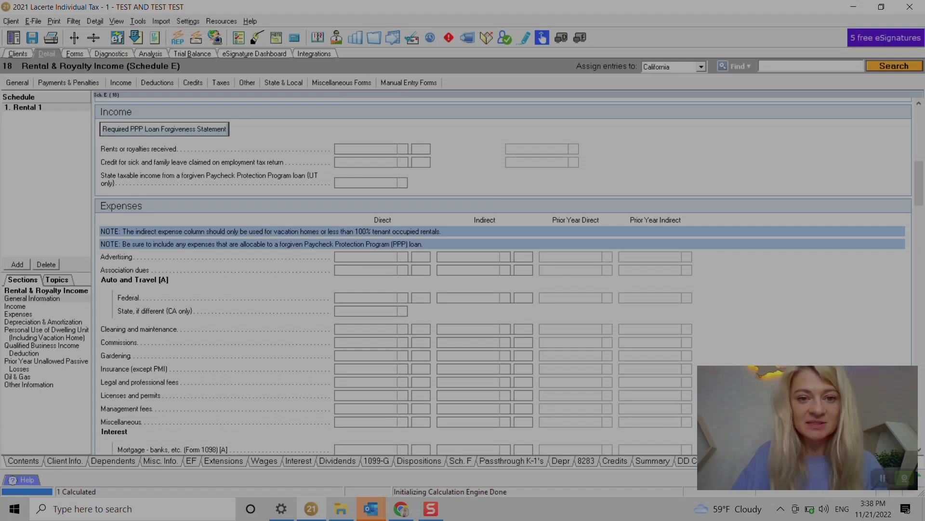
pyautogui.click(394, 148)
pyautogui.write('10000')
pyautogui.press('Tab')
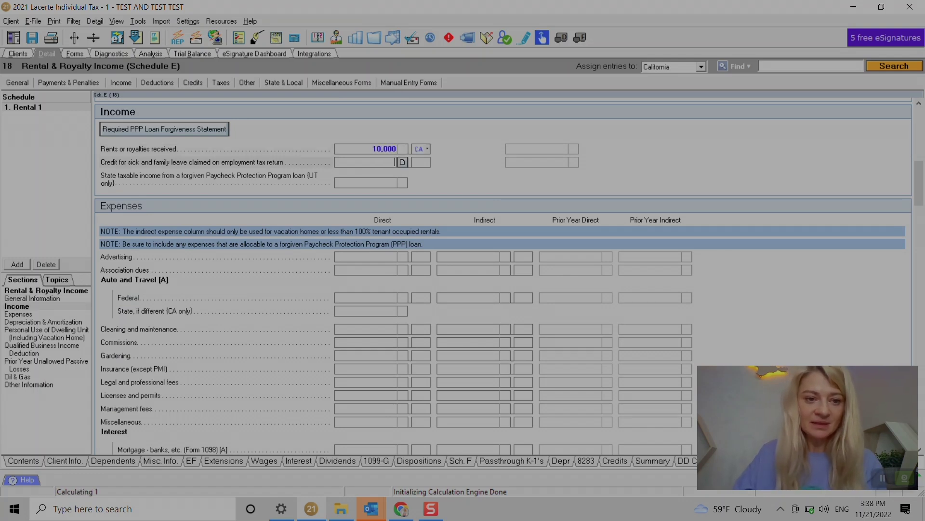
# - Enter 100 as the direct advertising expense for the rental
pyautogui.click(394, 270)
pyautogui.click(394, 256)
pyautogui.write('100')
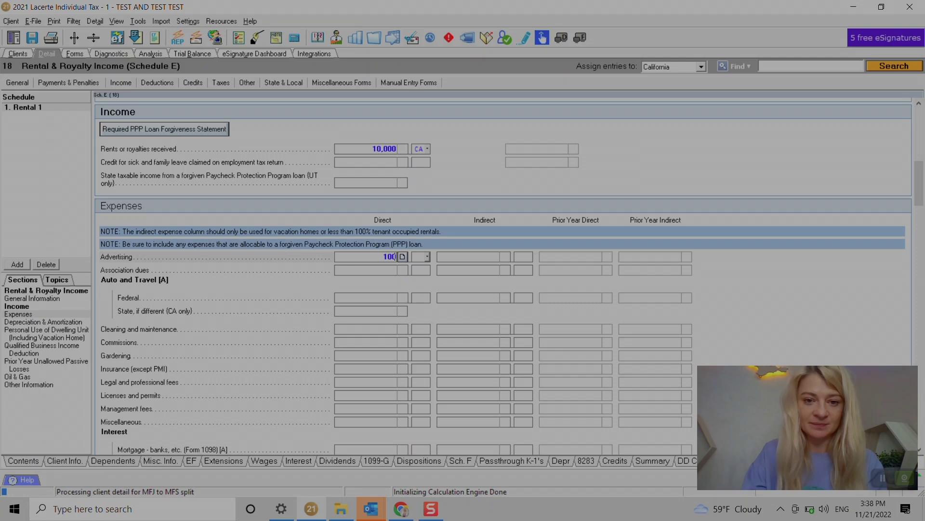
pyautogui.press('Return')
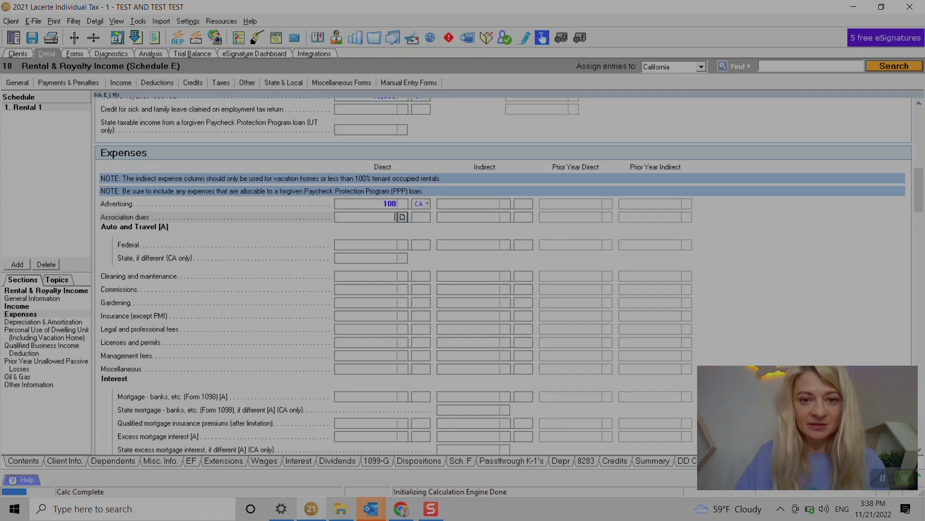
# - Review the direct and indirect expense fields, the depreciation section and the prior year unallowed passive losses section for Rental 1
pyautogui.click(389, 203)
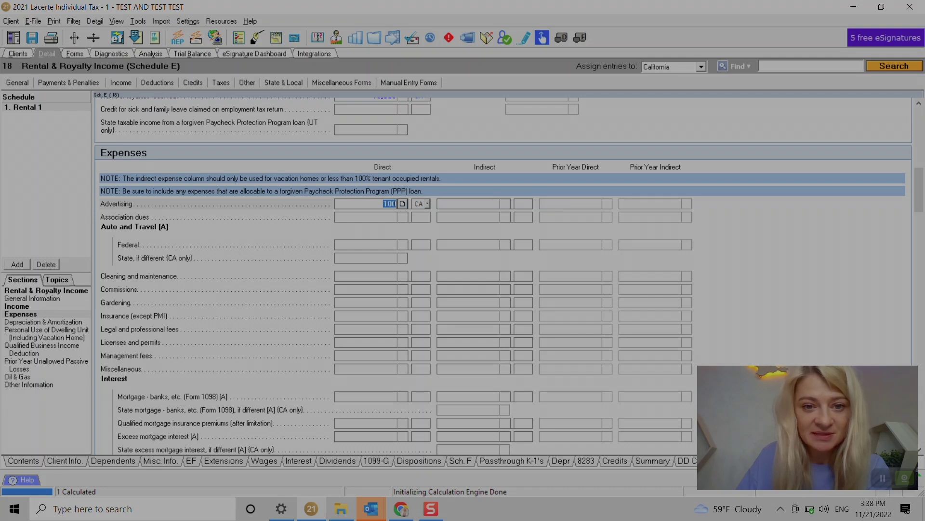
pyautogui.click(496, 204)
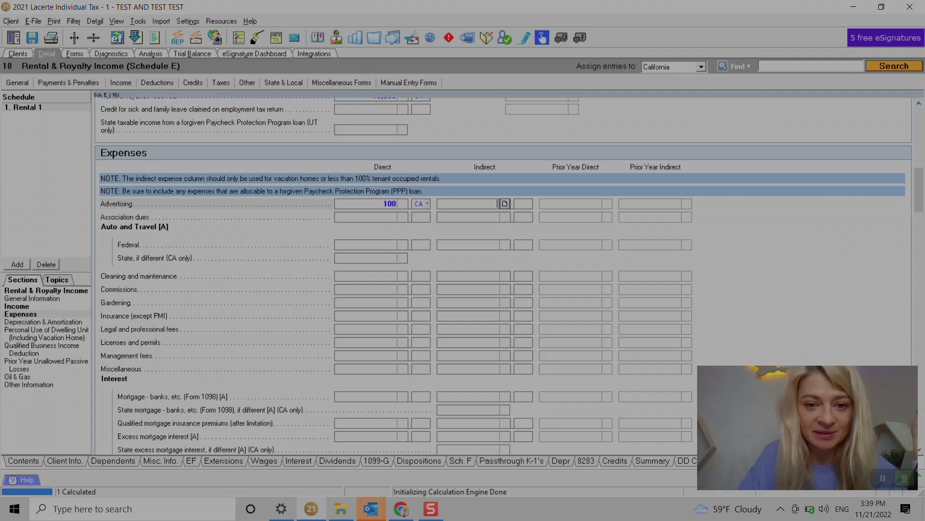
pyautogui.click(366, 276)
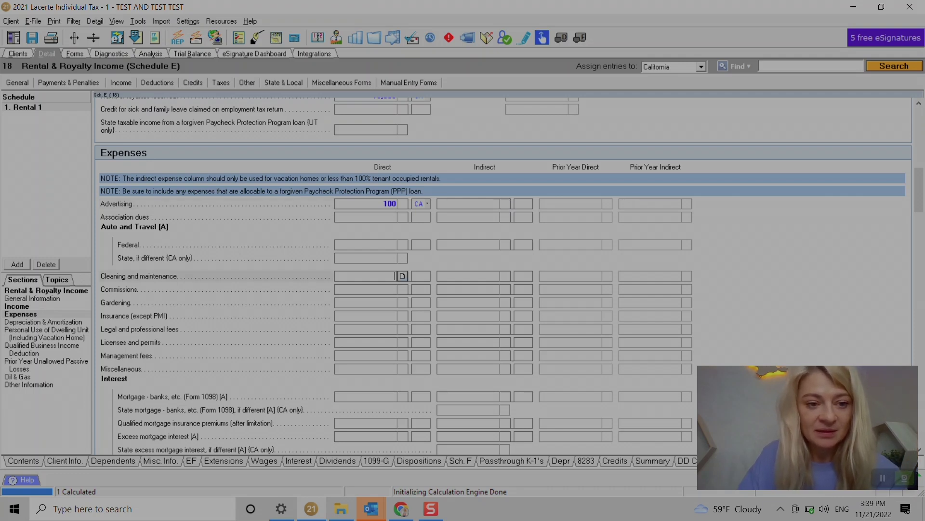
pyautogui.scroll(-3, 501, 275)
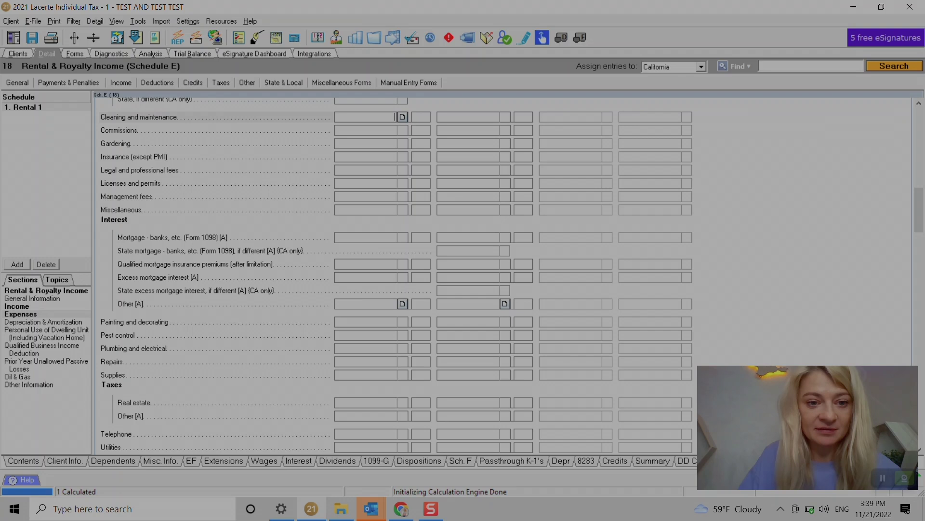
pyautogui.click(366, 237)
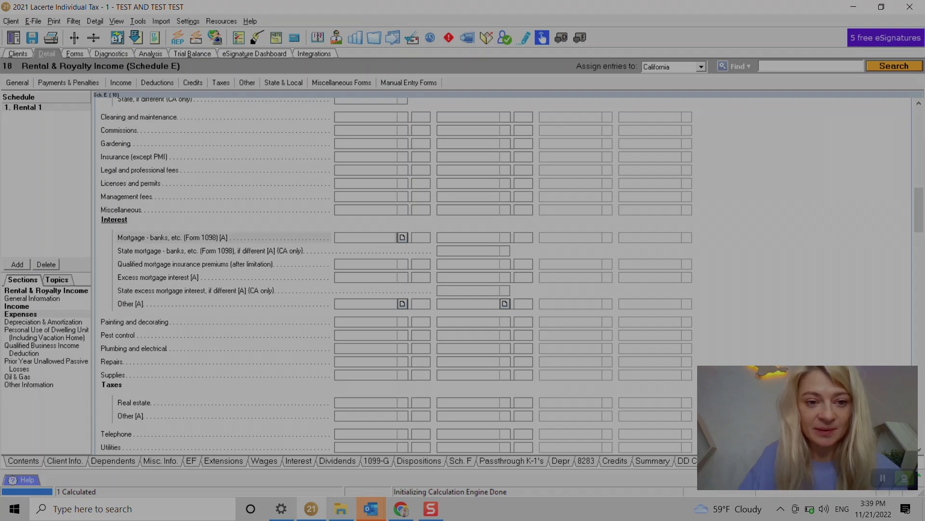
pyautogui.scroll(-2, 501, 275)
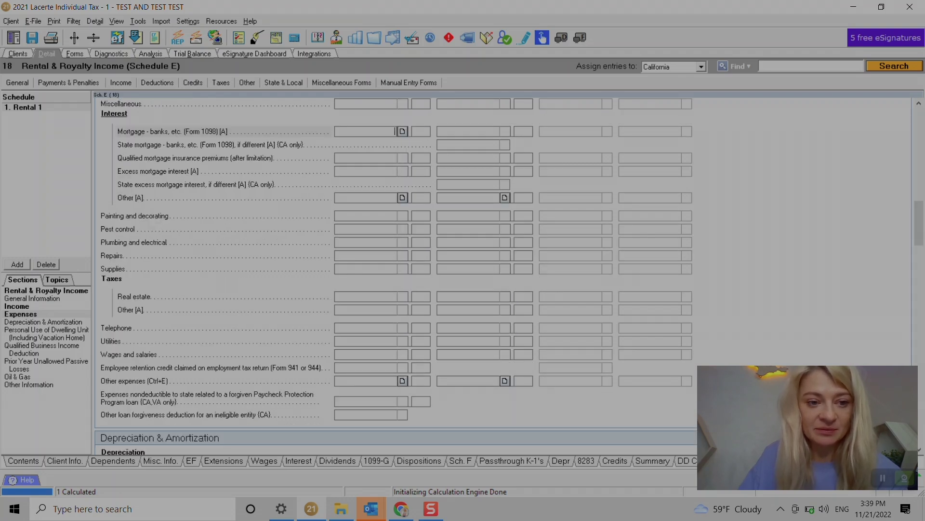
pyautogui.scroll(-1, 501, 275)
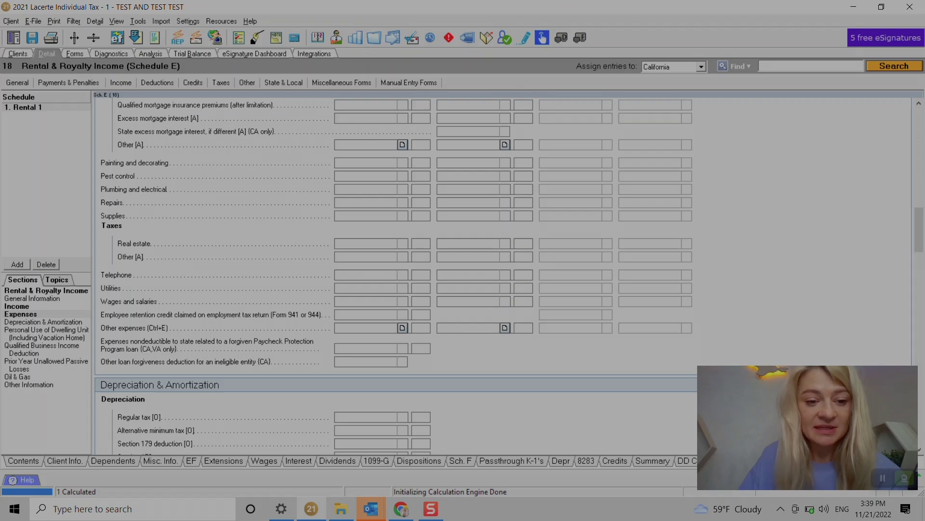
pyautogui.scroll(-2, 501, 275)
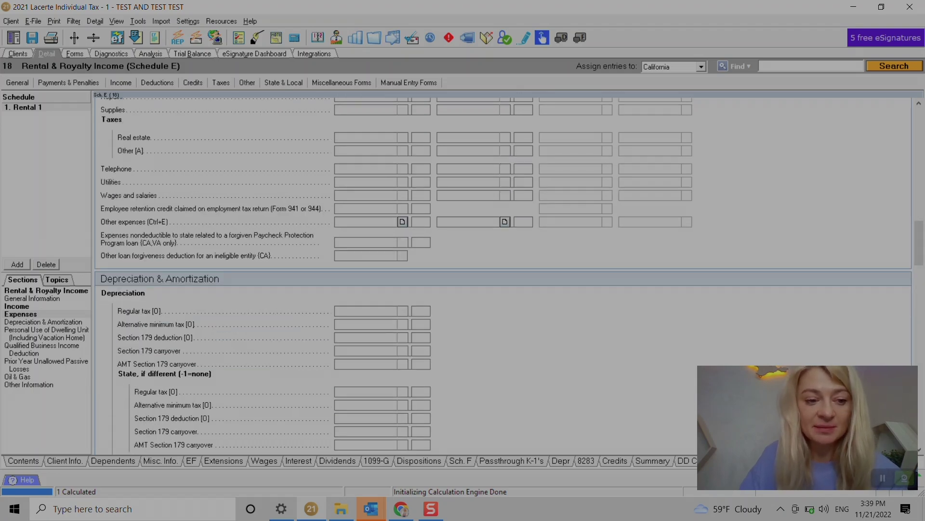
pyautogui.click(46, 364)
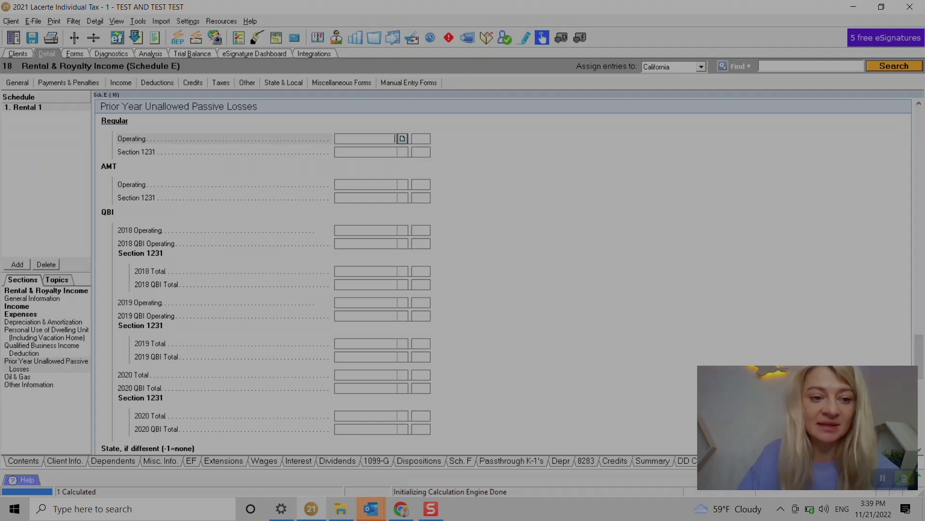
# - Add an asset described as Building for Rental 1 in the Depreciation (4562) input screen
pyautogui.click(17, 83)
pyautogui.click(44, 95)
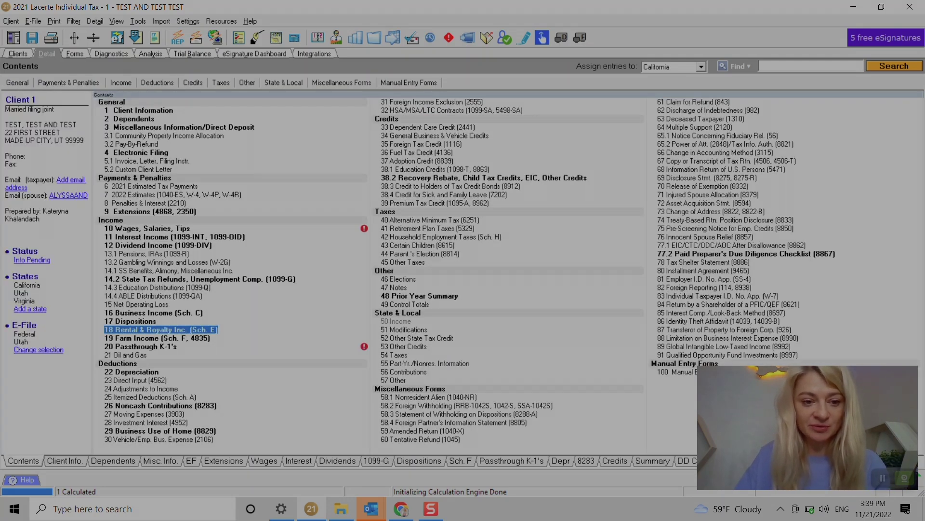
pyautogui.click(131, 372)
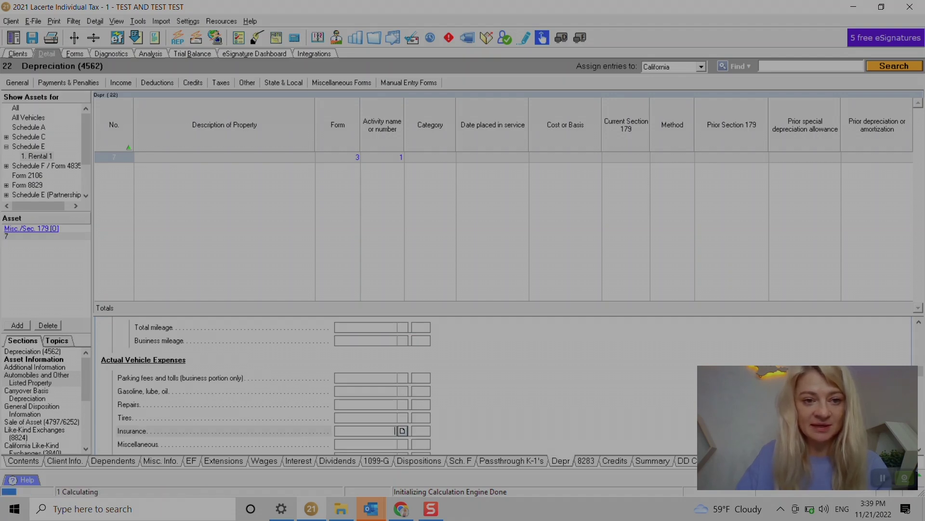
pyautogui.write('Building')
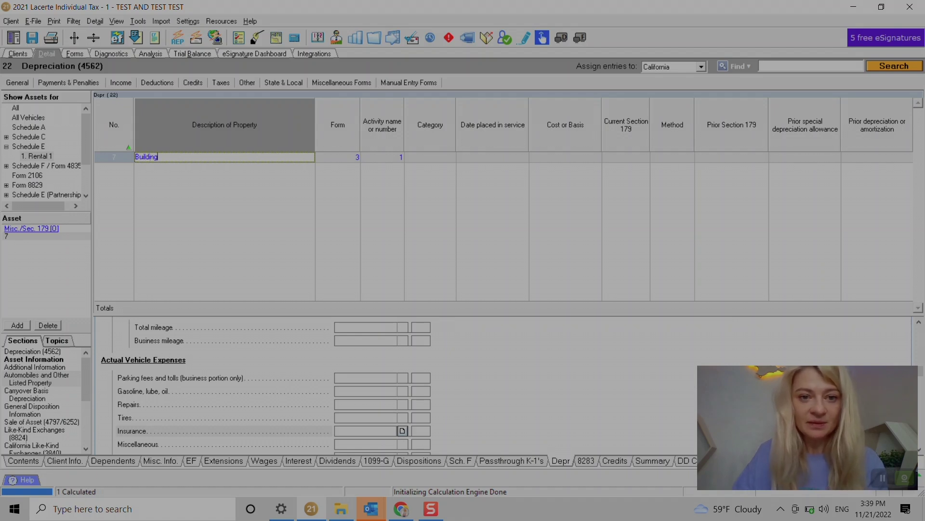
pyautogui.press('Tab')
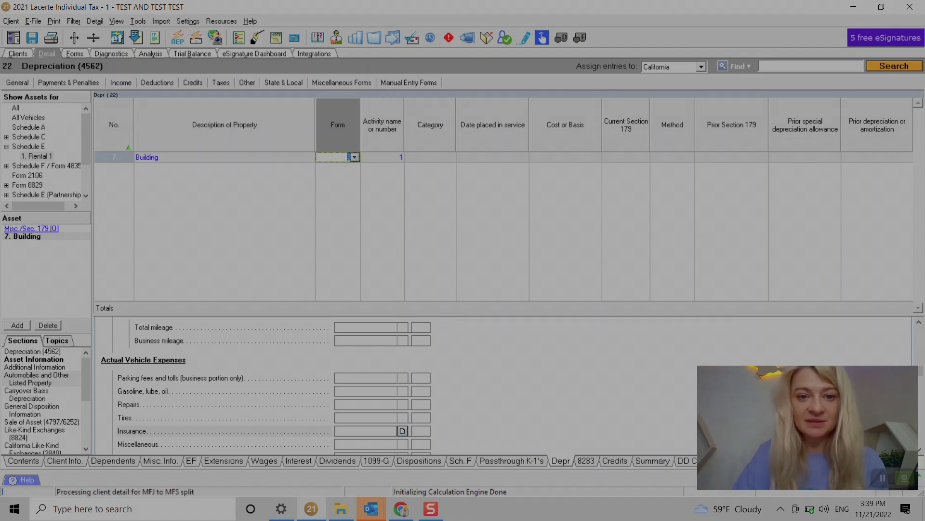
# - Assign the Building asset to the form Schedule E (rental) and the activity Rental 1
pyautogui.hotkey('alt', 'Down')
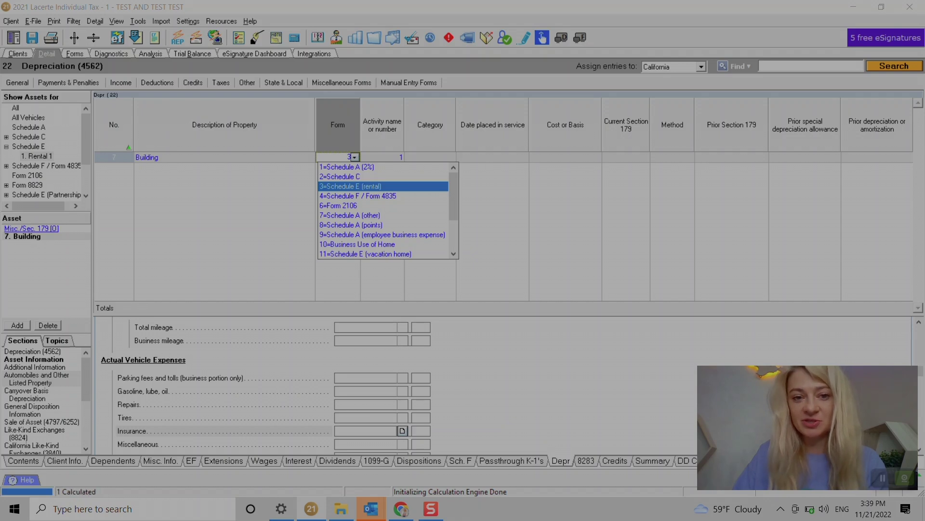
pyautogui.press('Return')
pyautogui.press('Tab')
pyautogui.hotkey('alt', 'Down')
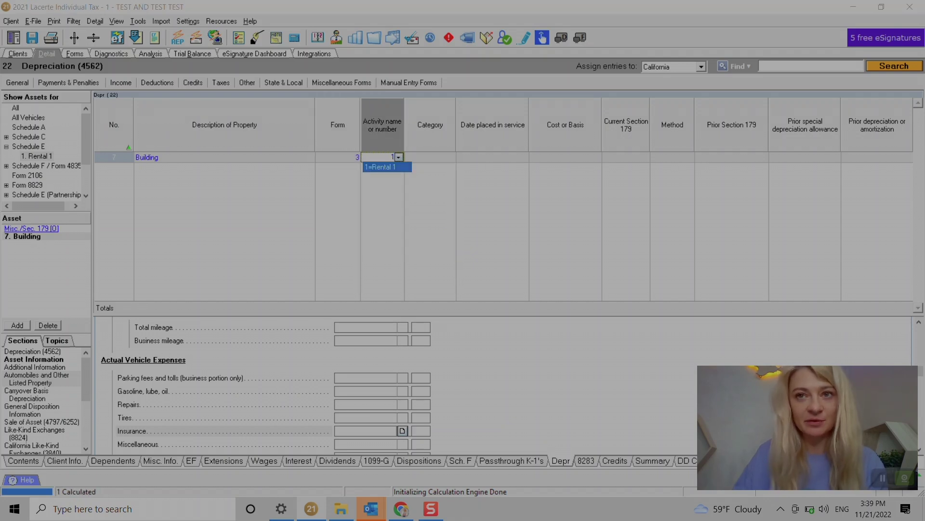
pyautogui.press('Return')
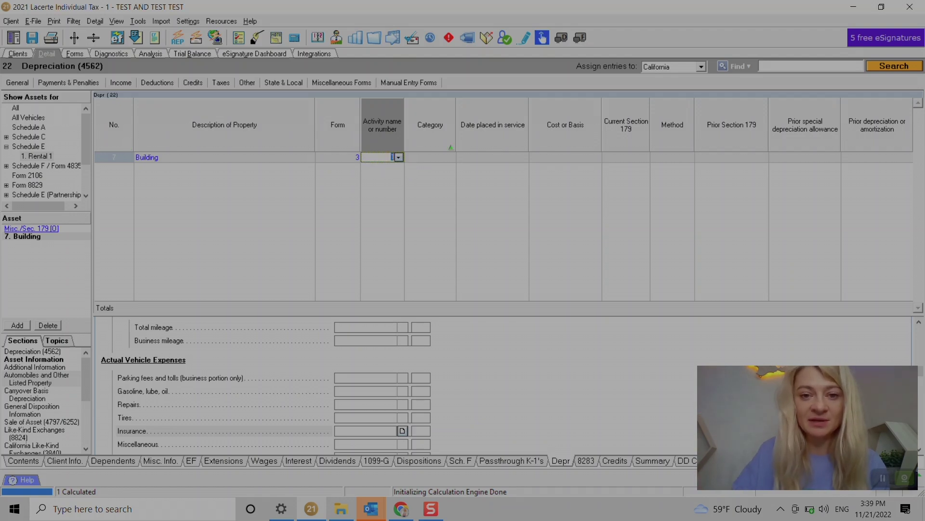
# - Set the Building asset's category to 4=Buildings
pyautogui.press('Tab')
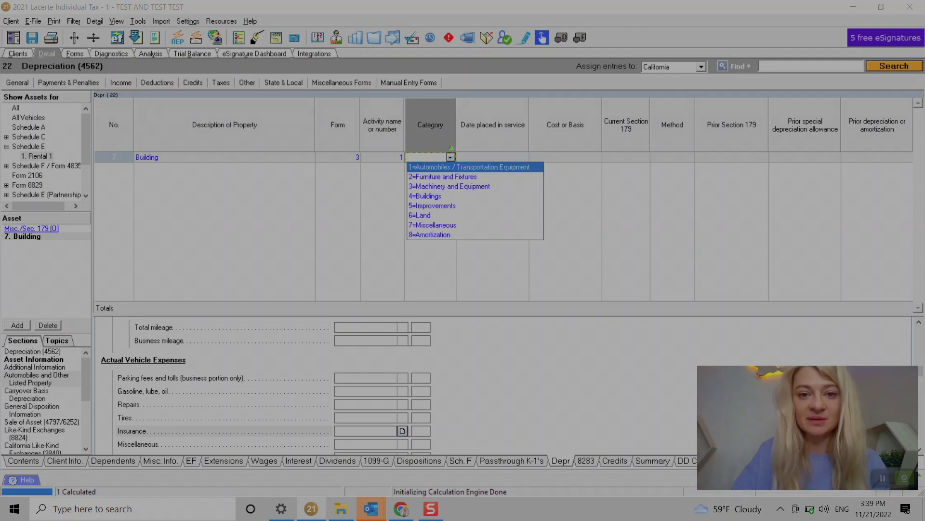
pyautogui.press('Down')
pyautogui.press('Down')
pyautogui.press('Down')
pyautogui.press('Return')
pyautogui.press('Tab')
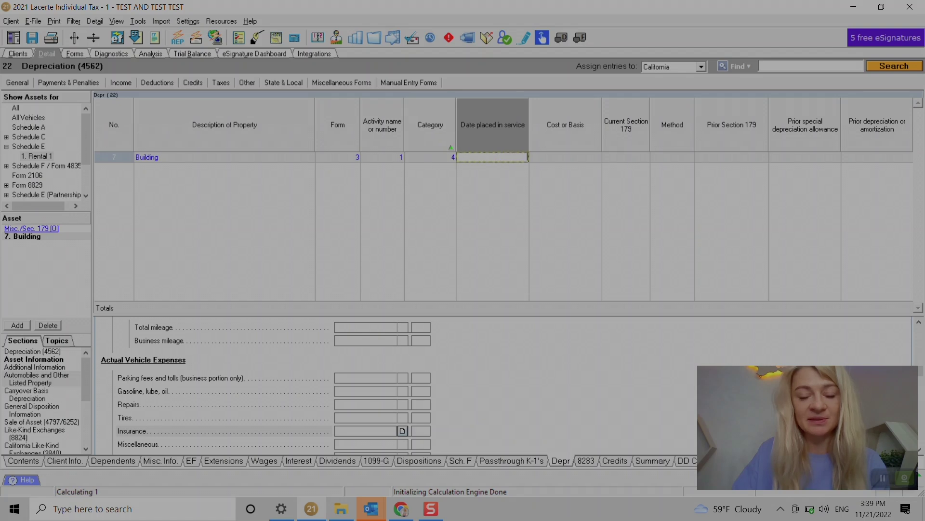
# - Enter 1/1/2021 as the Building's date placed in service and 10,000 as its cost or basis
pyautogui.write('01/01/2002')
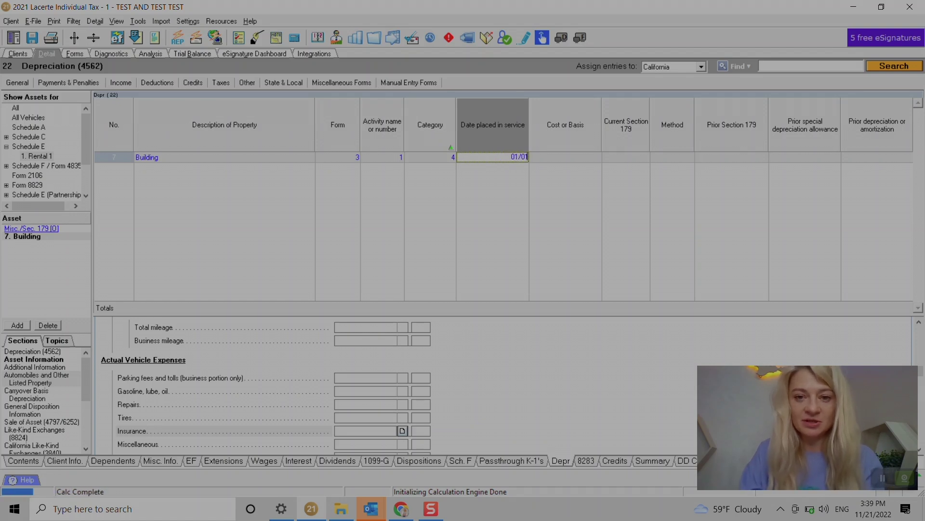
pyautogui.press('BackSpace')
pyautogui.press('BackSpace')
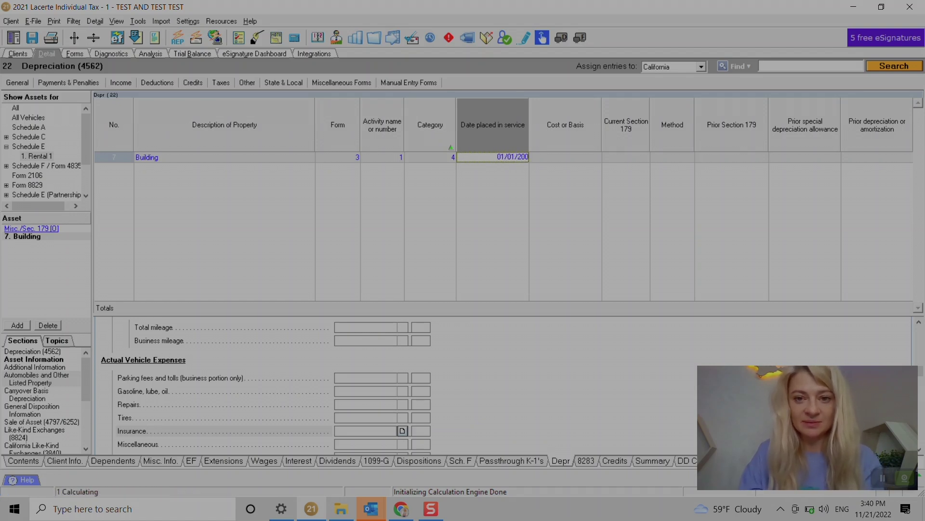
pyautogui.write('21')
pyautogui.press('Tab')
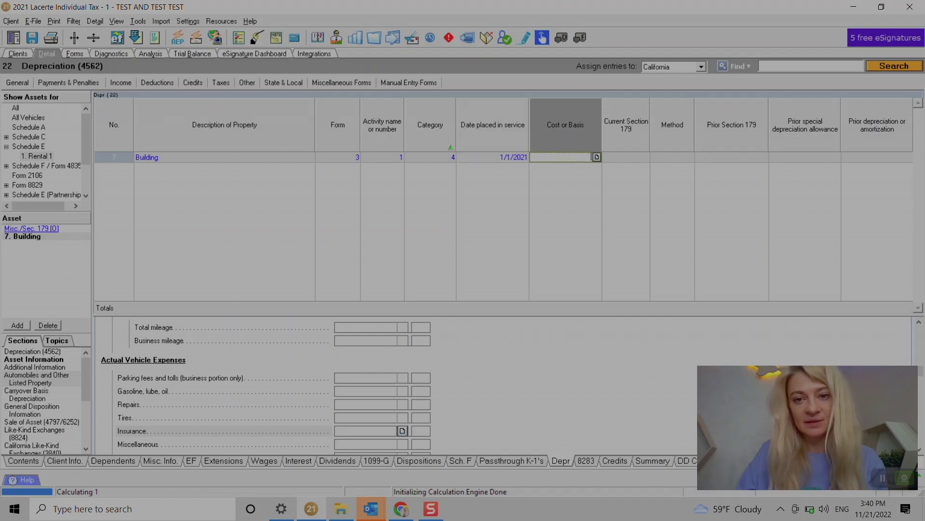
pyautogui.write('10000')
pyautogui.press('Tab')
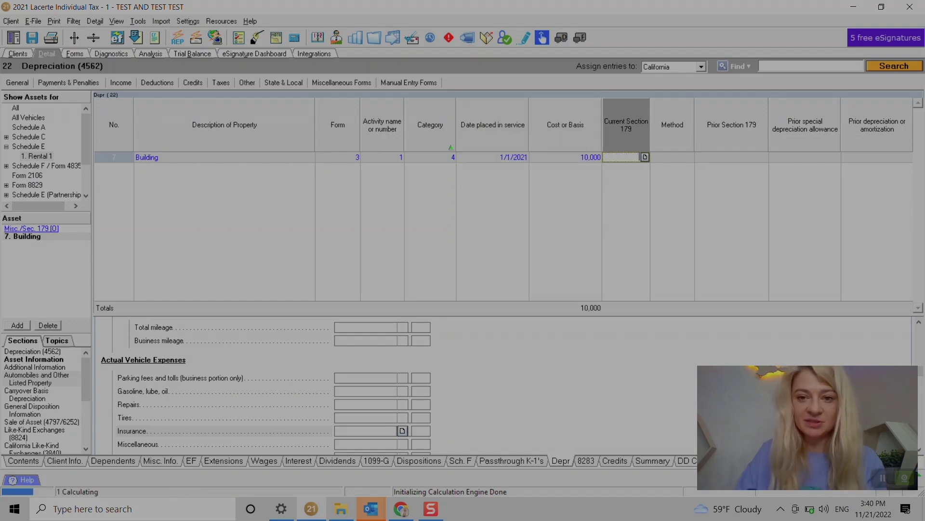
# - Set the Building's depreciation method to 85=MACRS 27.5-year SL Residential Rental Building, leaving the current Section 179 amount blank
pyautogui.press('Tab')
pyautogui.hotkey('alt', 'Down')
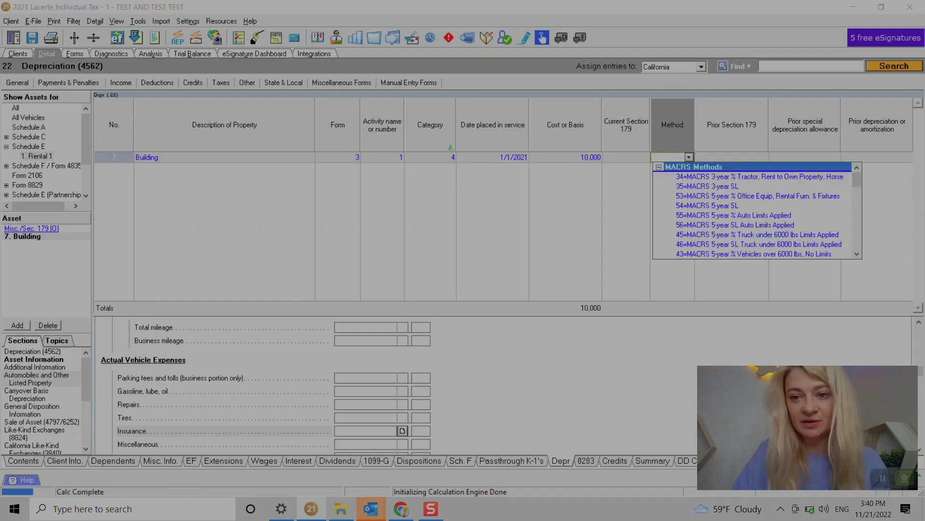
pyautogui.scroll(-4, 752, 234)
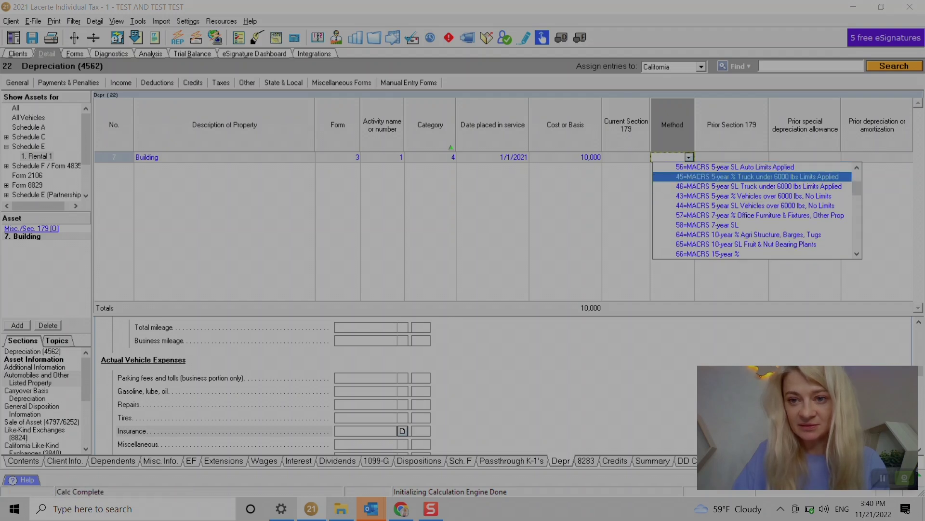
pyautogui.scroll(-2, 752, 210)
pyautogui.write('87')
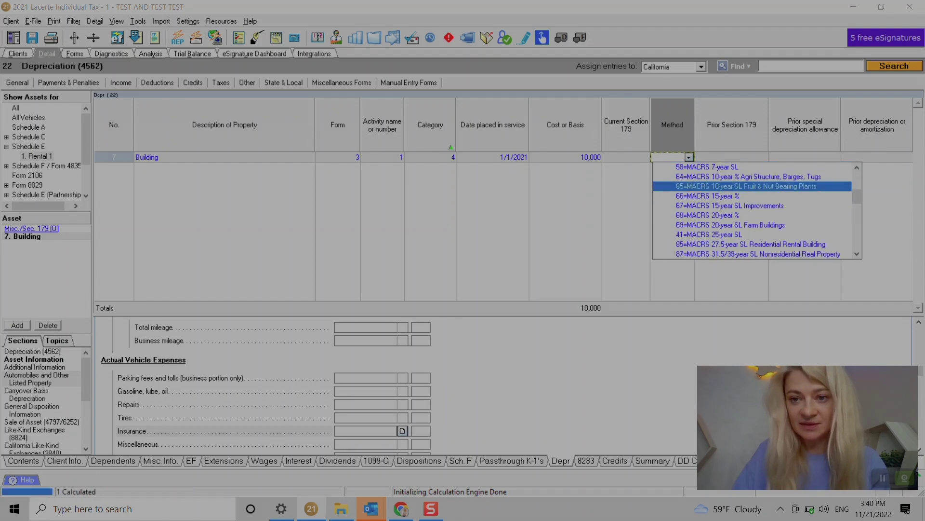
pyautogui.press('Up')
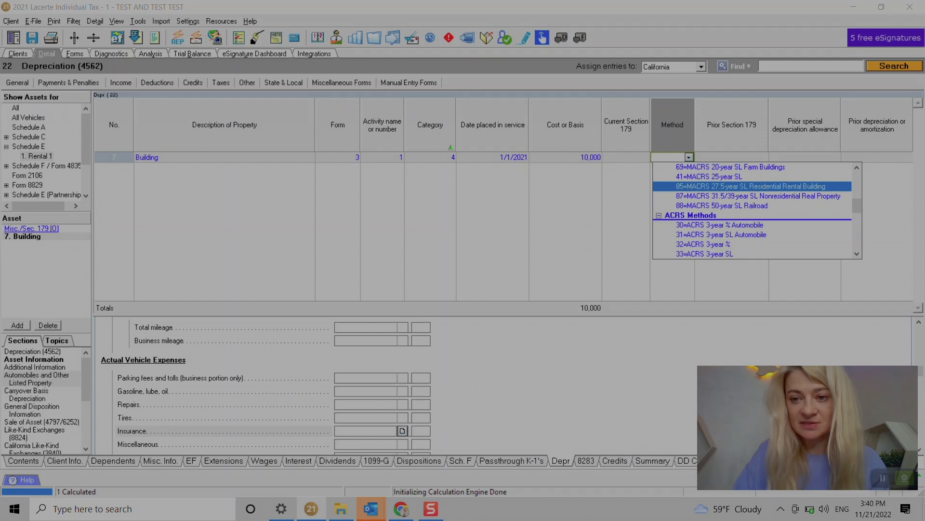
pyautogui.press('Return')
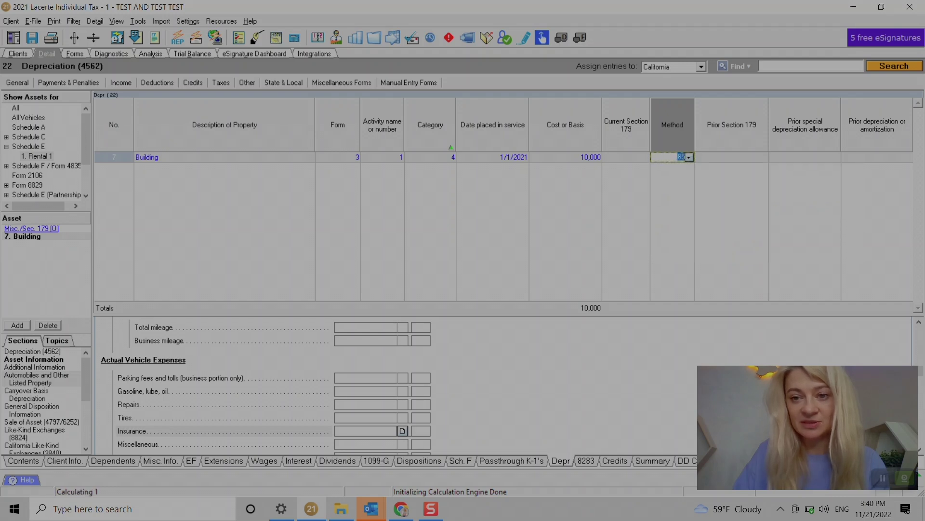
pyautogui.press('Return')
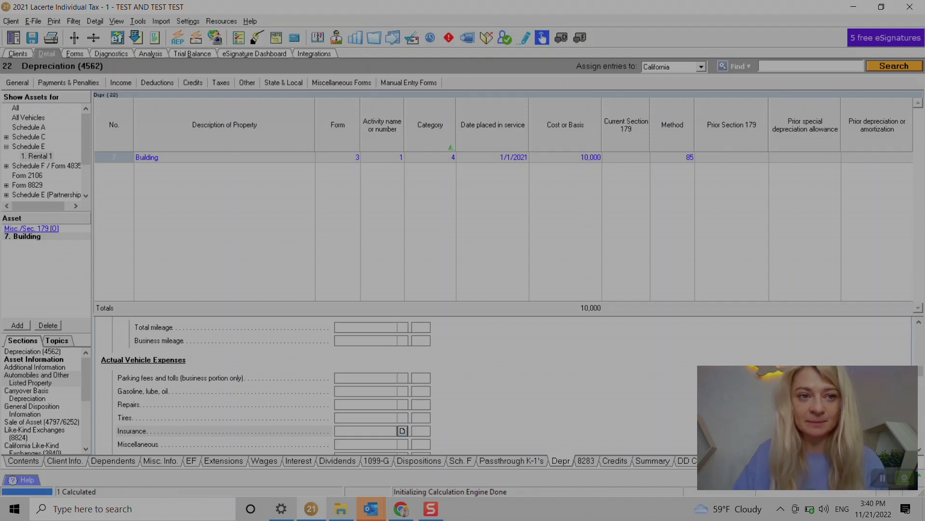
# - Open the completed federal Schedule E form and examine Rental 1's property details, rents, advertising, depreciation and total income lines
pyautogui.hotkey('alt', 'f')
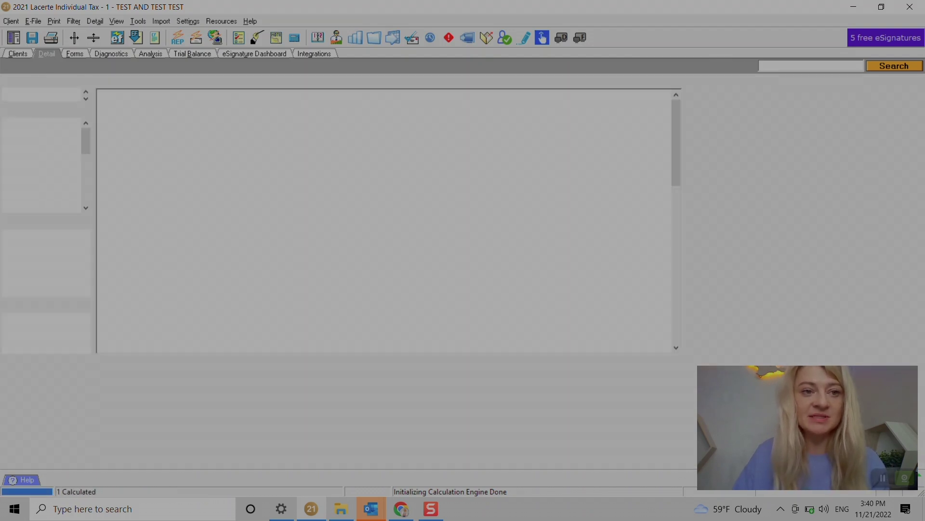
pyautogui.click(15, 162)
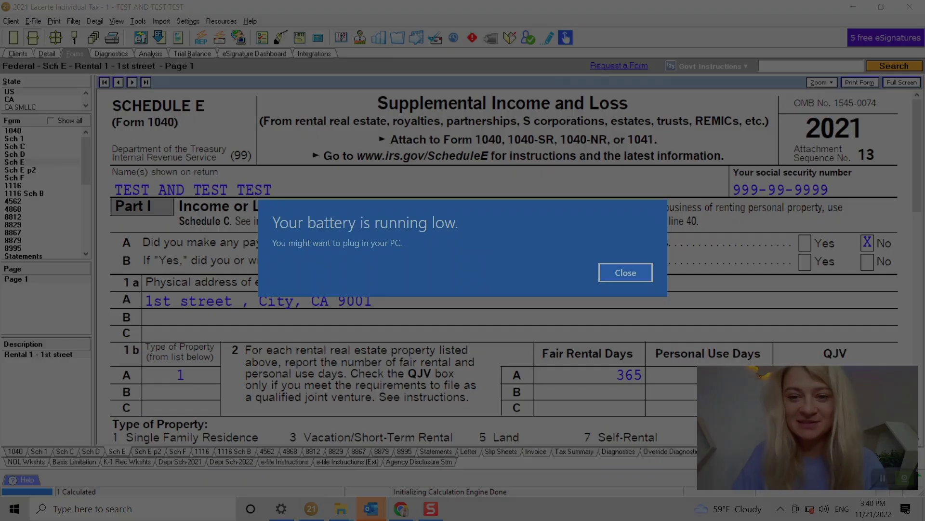
pyautogui.scroll(-3, 505, 266)
pyautogui.scroll(-3, 505, 266)
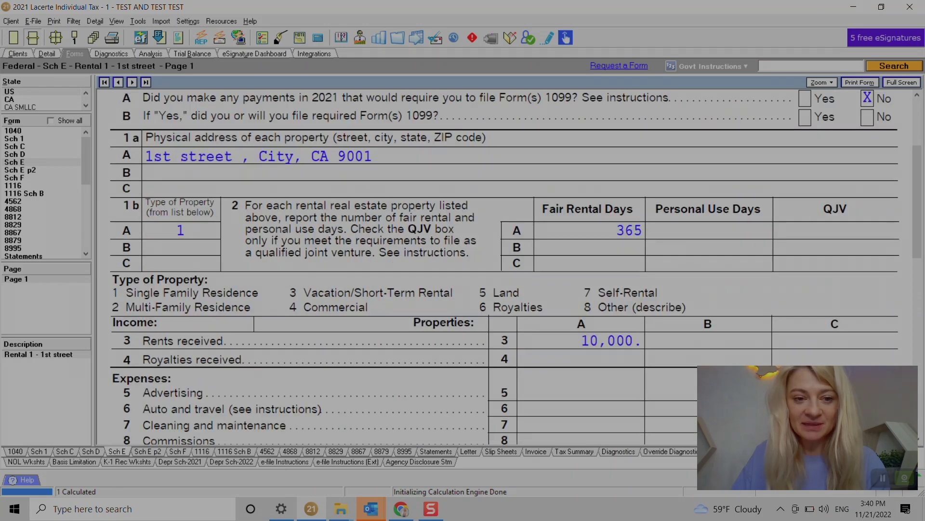
pyautogui.scroll(-12, 504, 266)
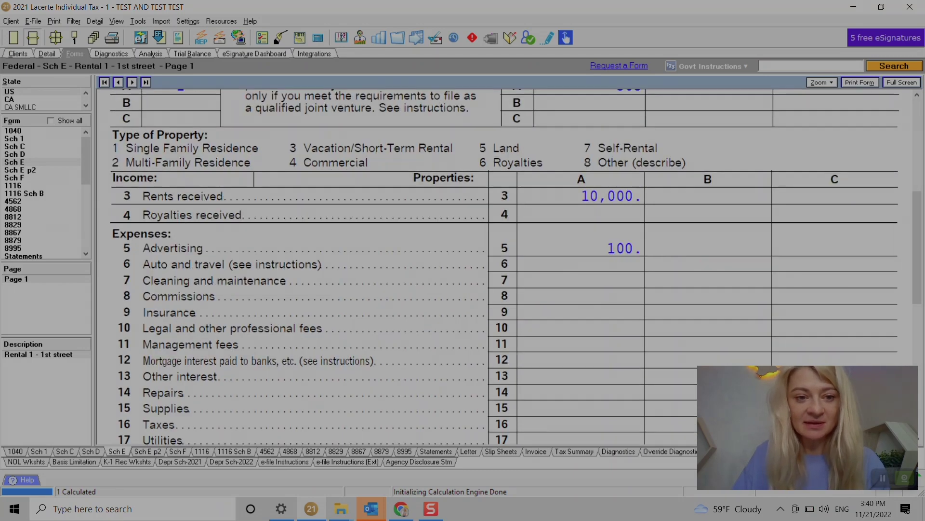
pyautogui.scroll(-9, 505, 266)
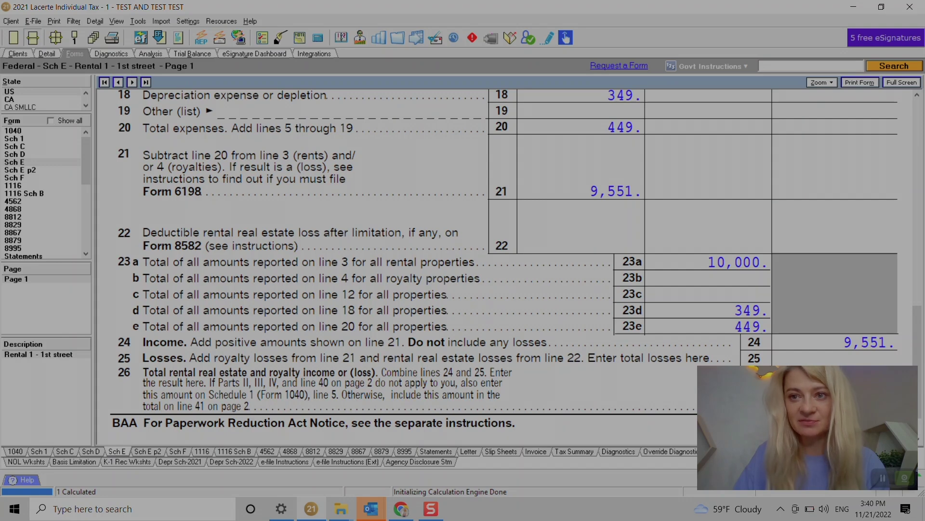
pyautogui.scroll(18, 505, 266)
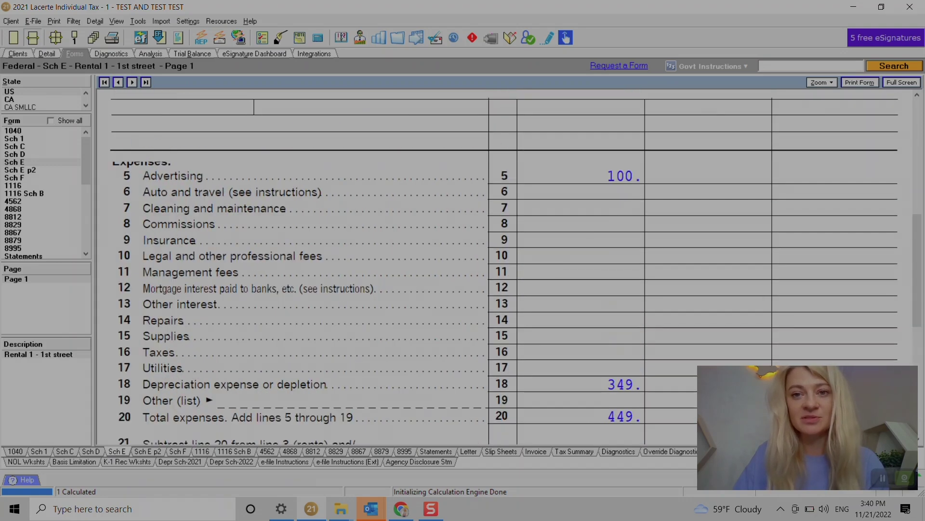
pyautogui.scroll(9, 505, 266)
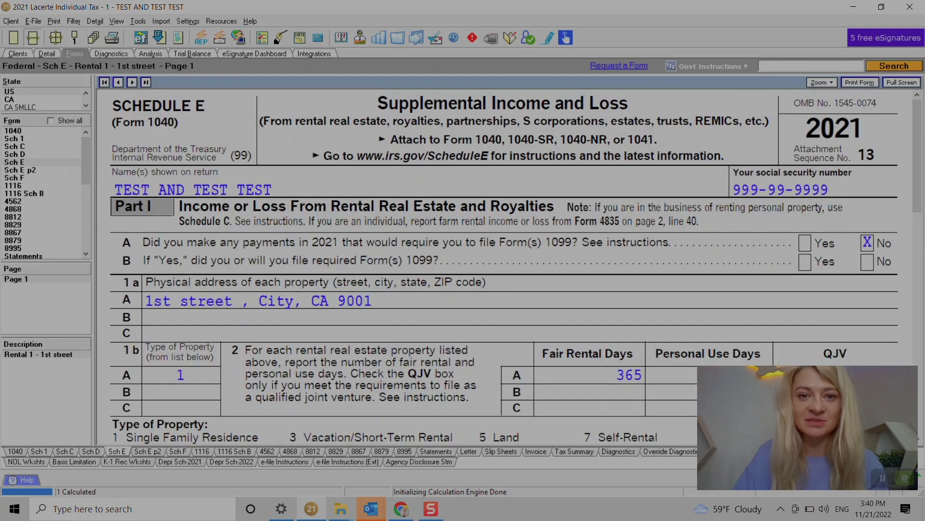
# - Return to the Building's depreciation detail and examine its general disposition information and the Form 4797 sale-of-asset fields
pyautogui.click(14, 154)
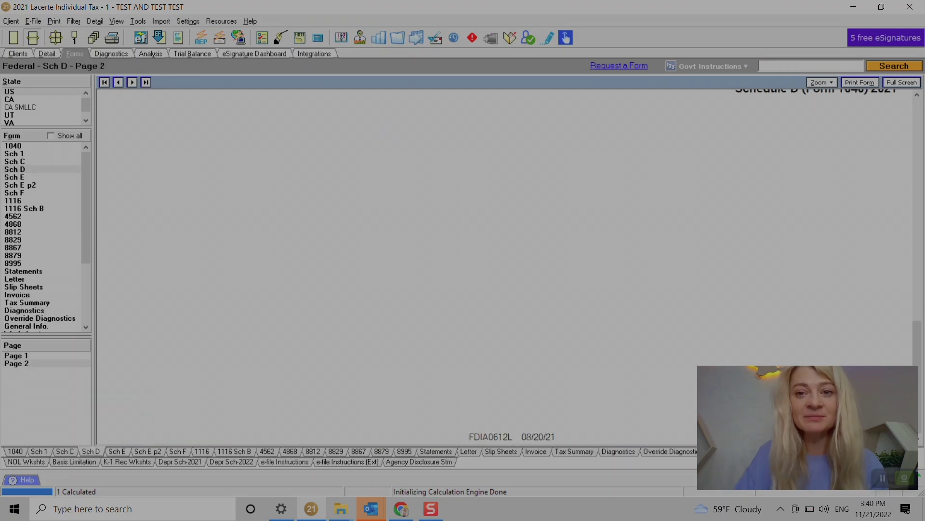
pyautogui.hotkey('alt', 'd')
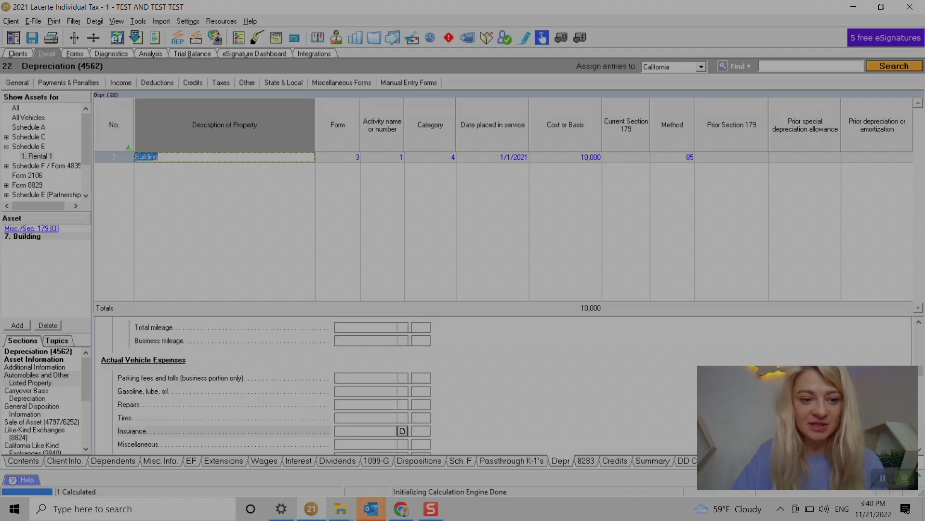
pyautogui.click(31, 410)
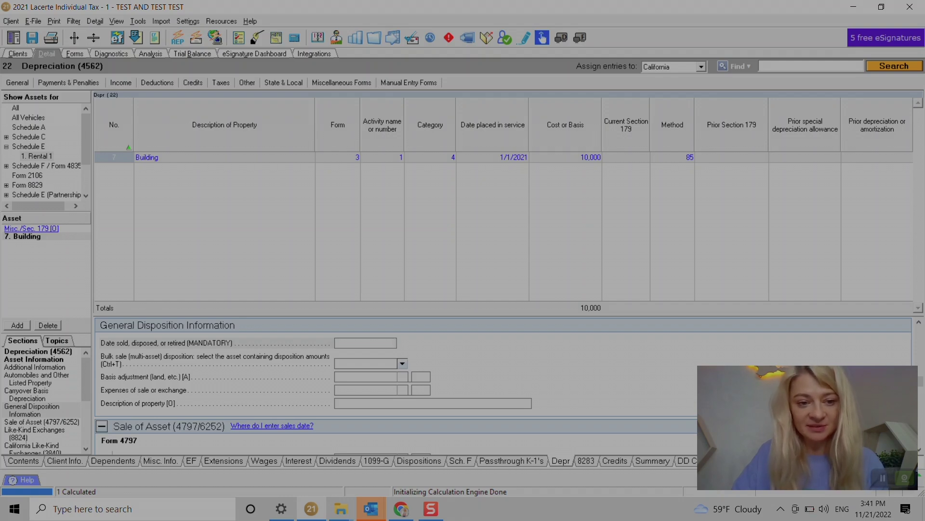
pyautogui.click(396, 390)
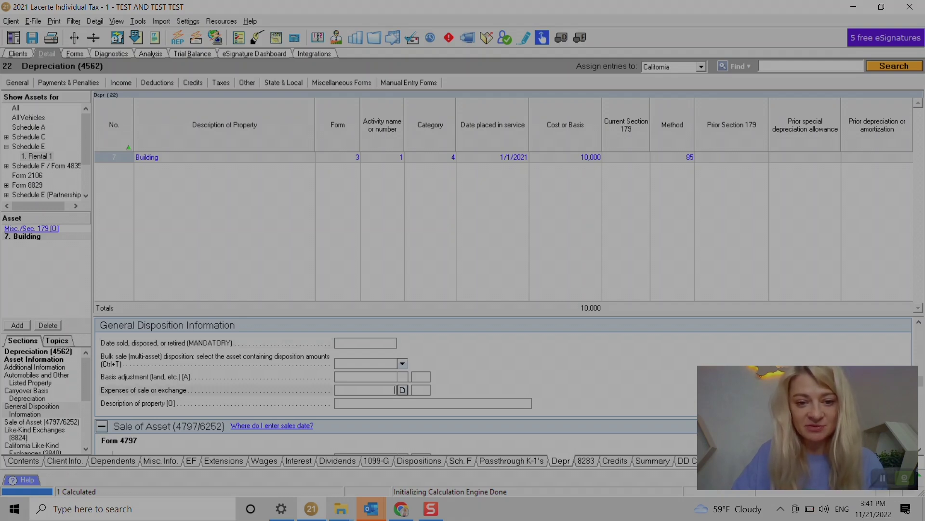
pyautogui.scroll(-1, 396, 389)
pyautogui.click(395, 405)
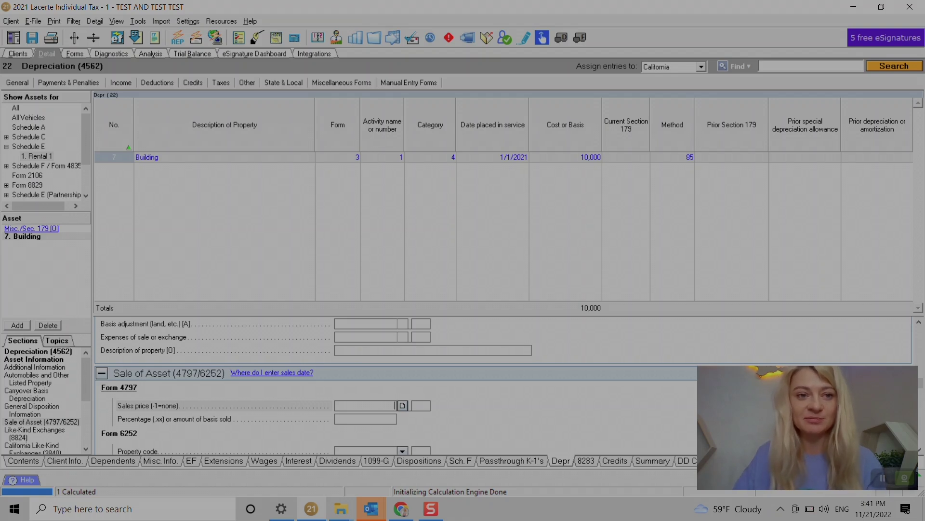
# - Leave the Building's depreciation detail and open the return's general input section
pyautogui.click(17, 82)
pyautogui.click(38, 96)
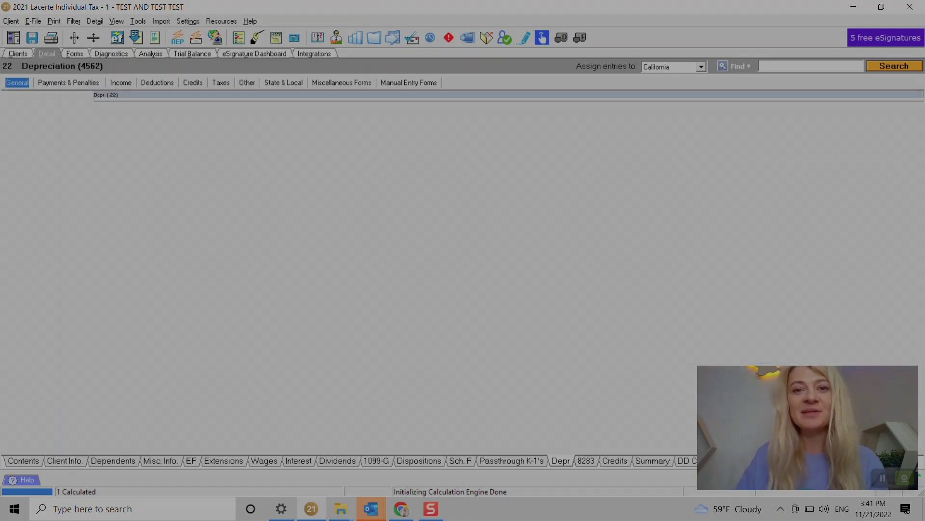